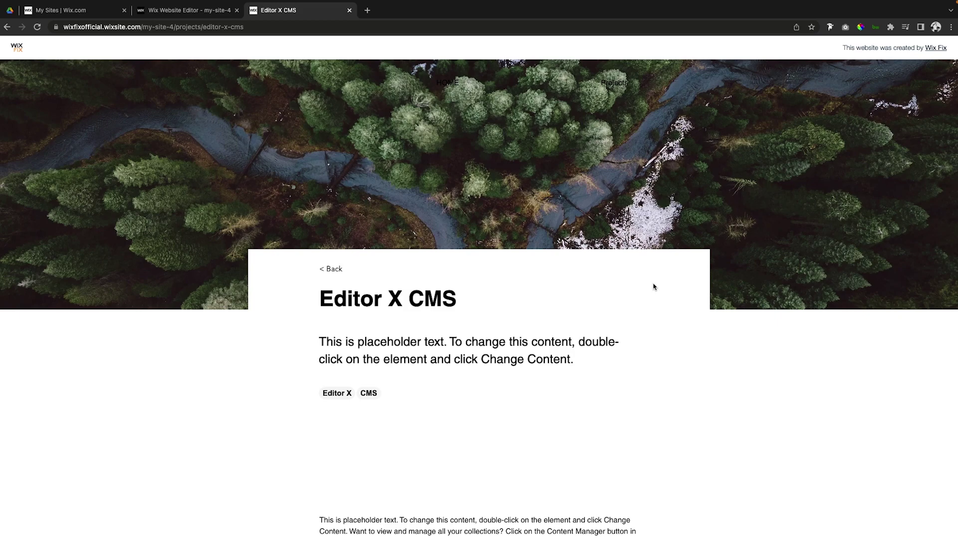
# Step: Check the Editor X CMS page's tags, then return to the Projects page with four project cards
pyautogui.scroll(-2, 439, 298)
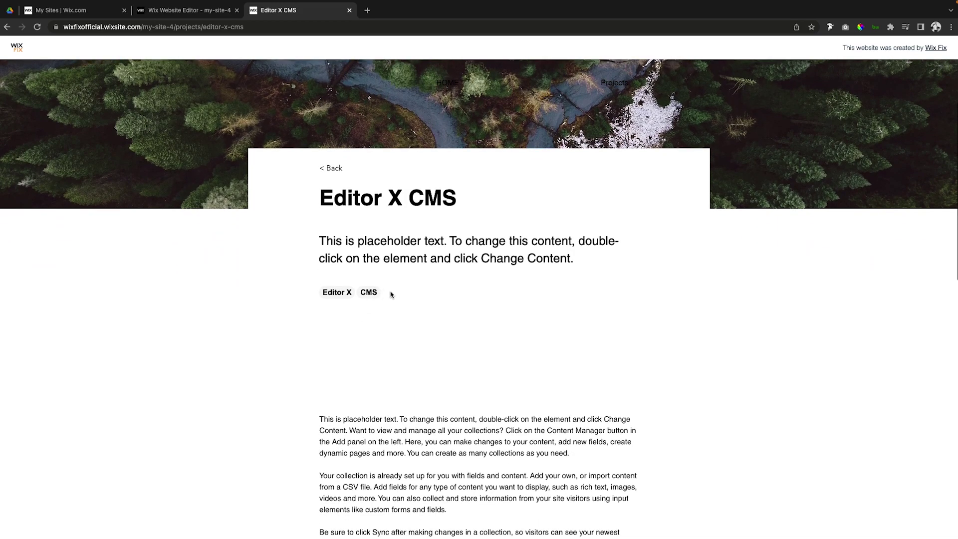
pyautogui.scroll(3, 419, 294)
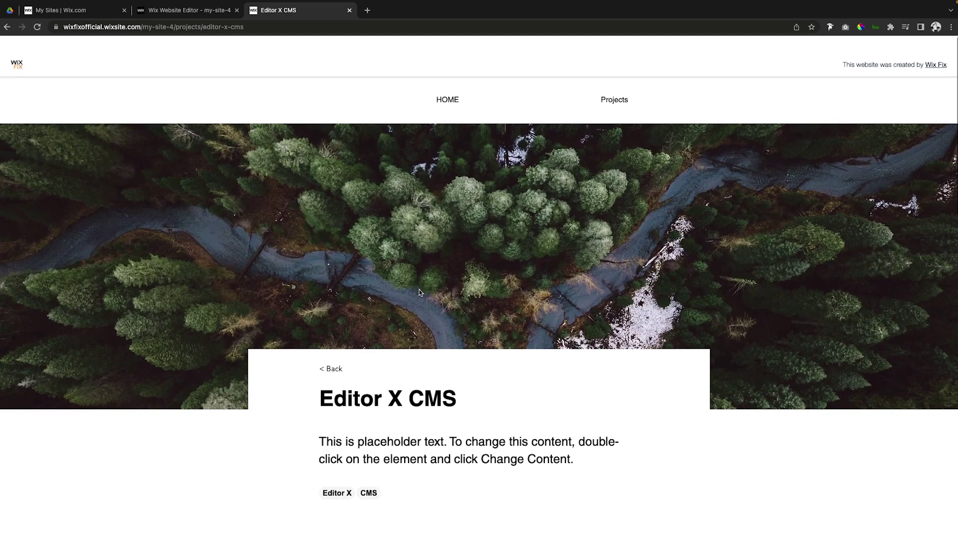
pyautogui.click(609, 88)
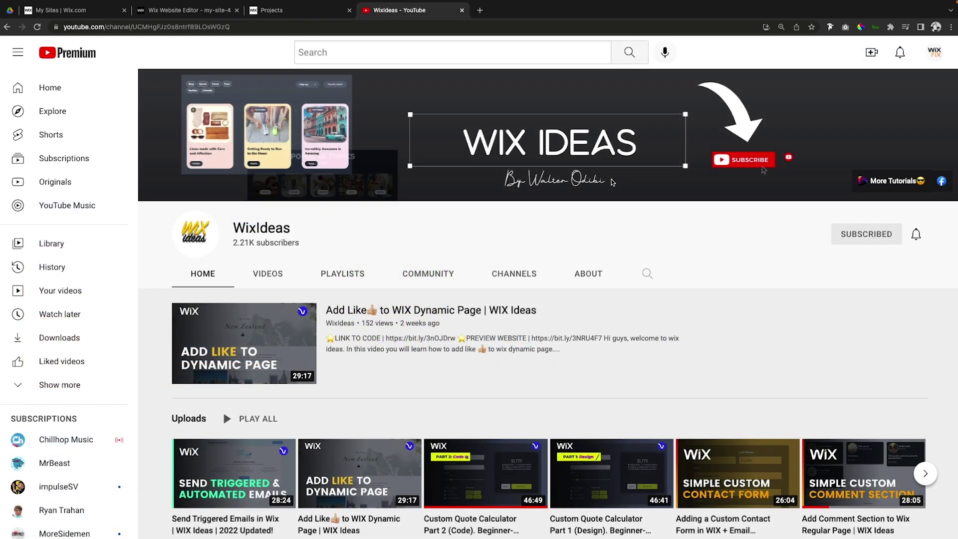
# Step: Browse the WixIdeas channel page and highlight its subscriber count
pyautogui.scroll(-3, 612, 182)
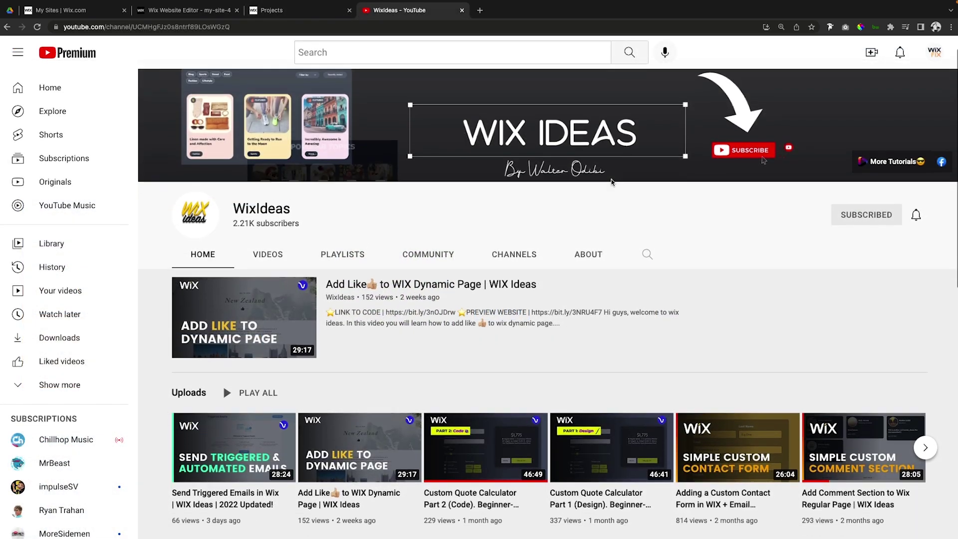
pyautogui.scroll(3, 612, 182)
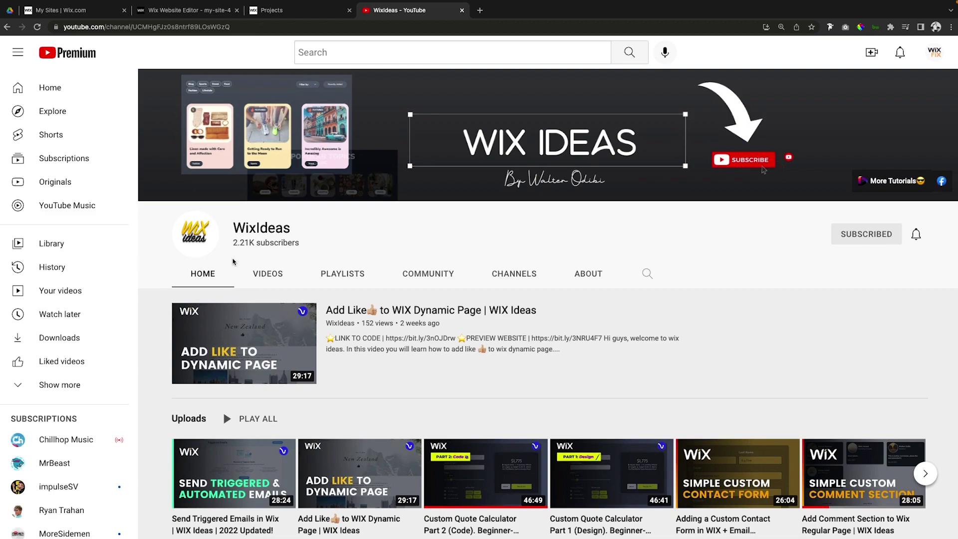
pyautogui.moveTo(235, 245); pyautogui.dragTo(310, 250)
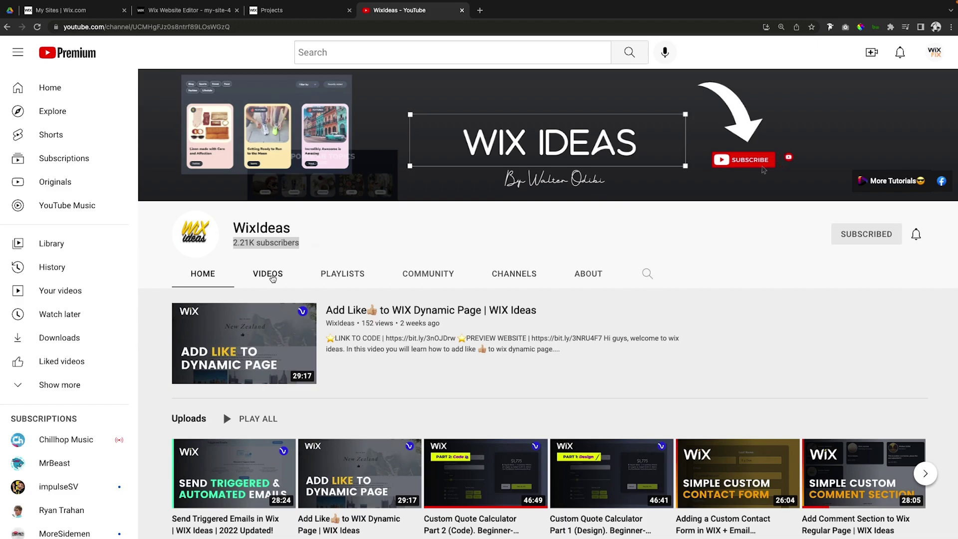
# Step: Show the channel's Videos tab and scroll through the uploaded Wix tutorials
pyautogui.click(267, 275)
pyautogui.scroll(-5, 624, 274)
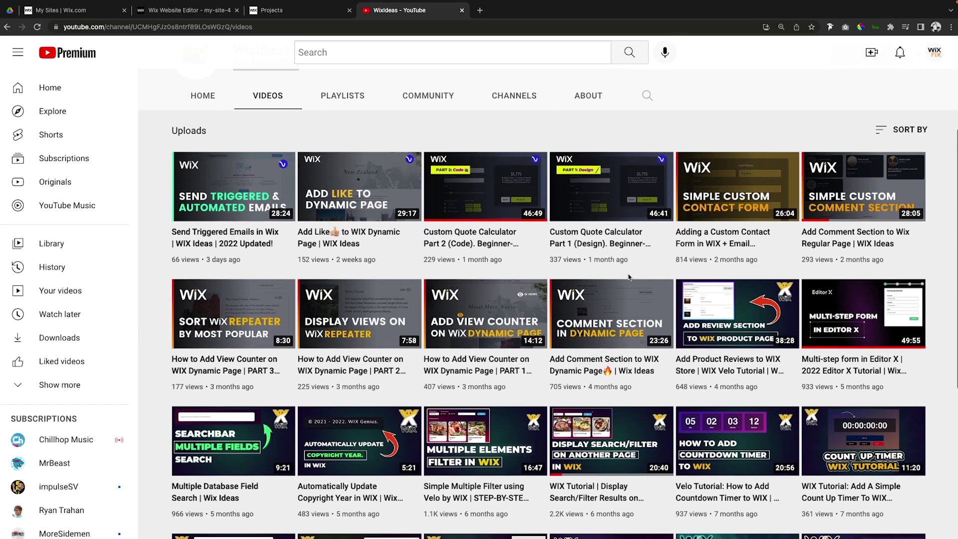
pyautogui.scroll(4, 629, 277)
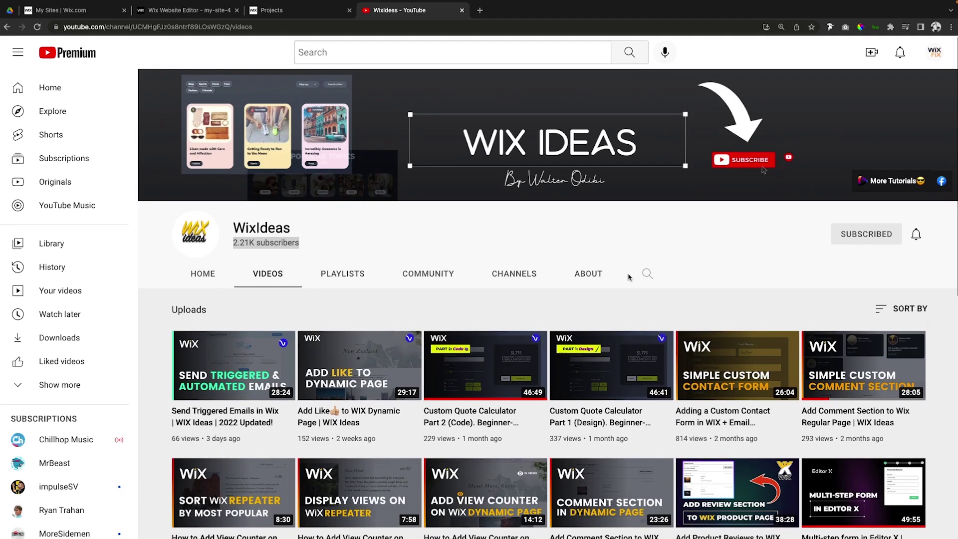
pyautogui.scroll(-4, 629, 277)
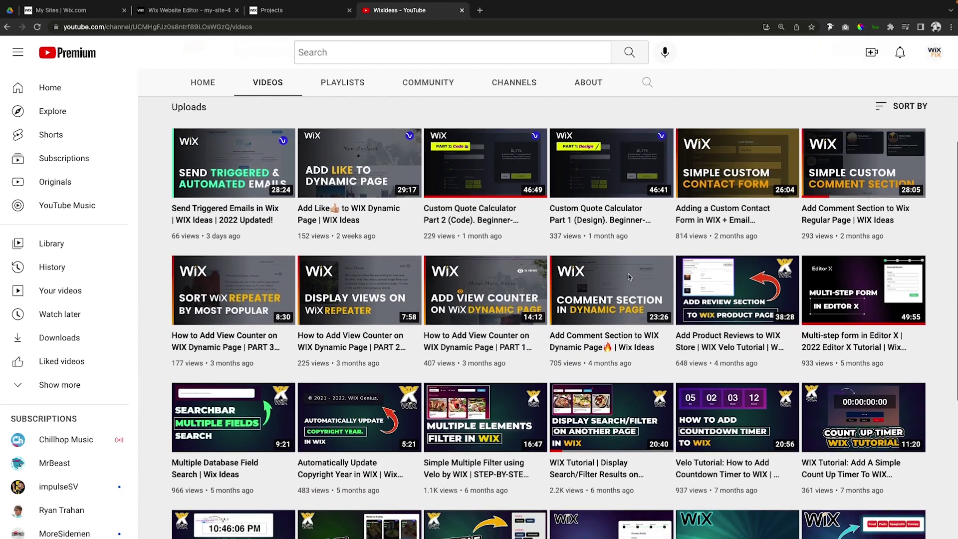
pyautogui.scroll(-1, 628, 276)
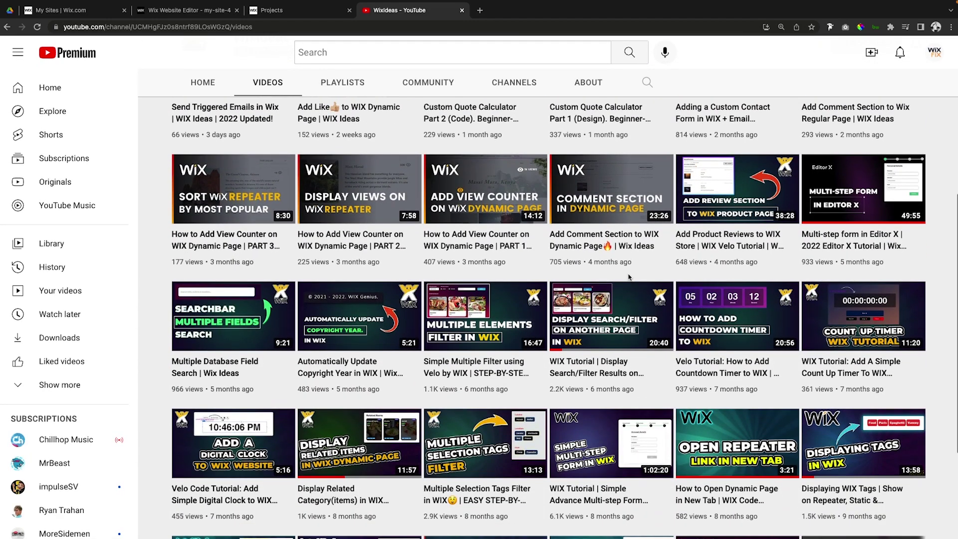
pyautogui.scroll(-1, 628, 277)
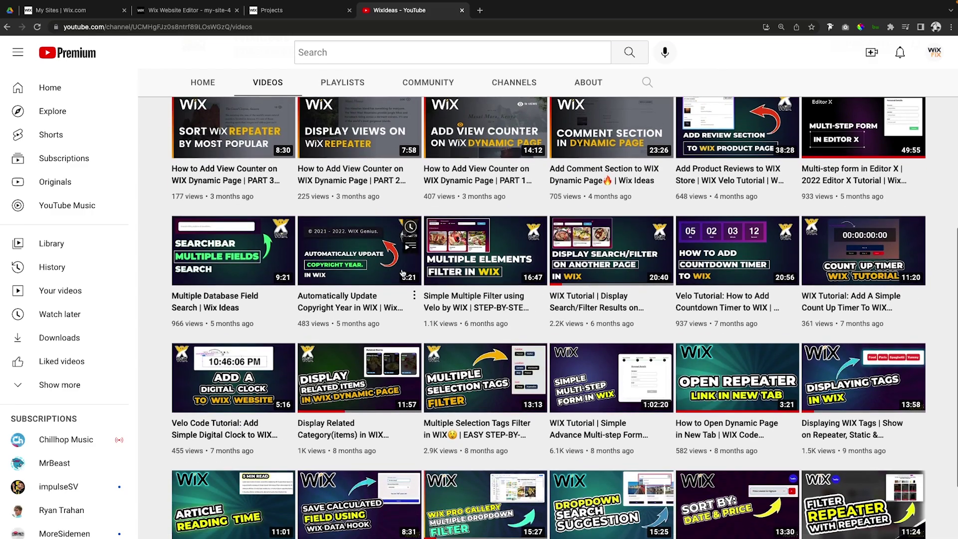
pyautogui.scroll(-2, 481, 403)
pyautogui.scroll(9, 540, 314)
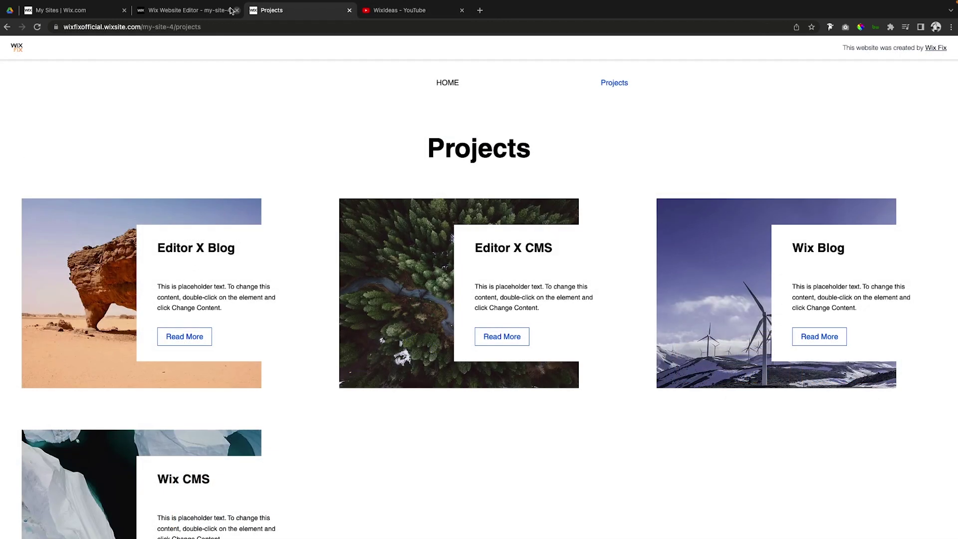
# Step: Close the publish congratulations message and shorten the Editor X Blog title box to height 39
pyautogui.click(219, 10)
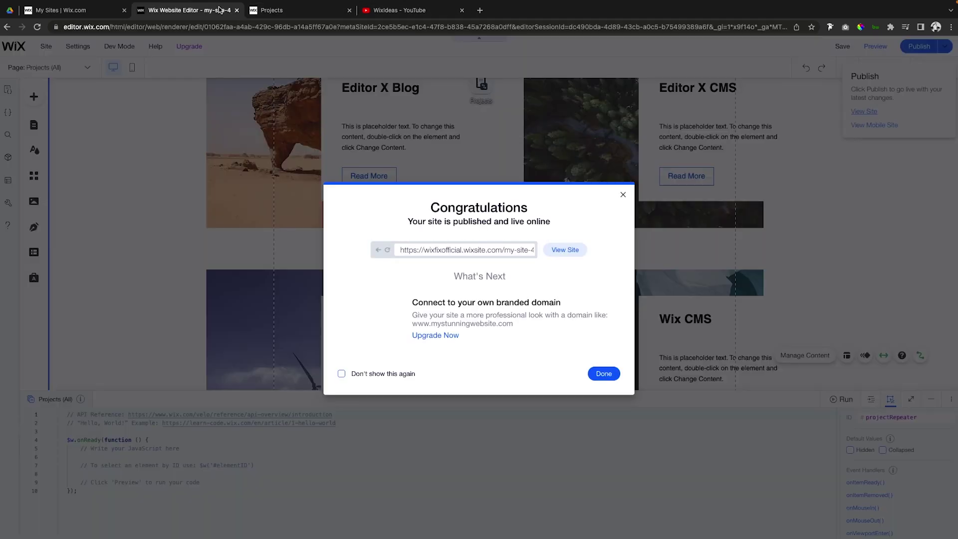
pyautogui.click(604, 374)
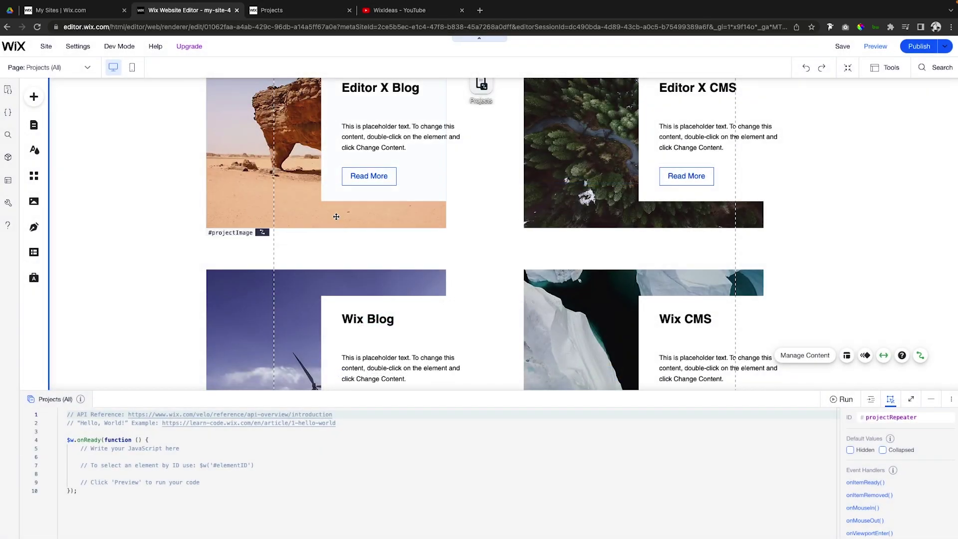
pyautogui.scroll(3, 337, 217)
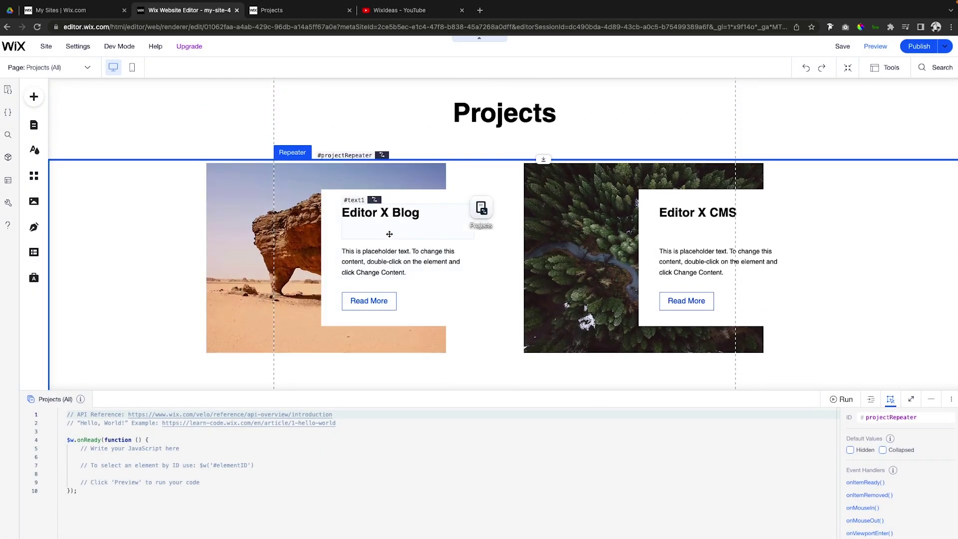
pyautogui.click(407, 236)
pyautogui.moveTo(408, 238); pyautogui.dragTo(409, 223)
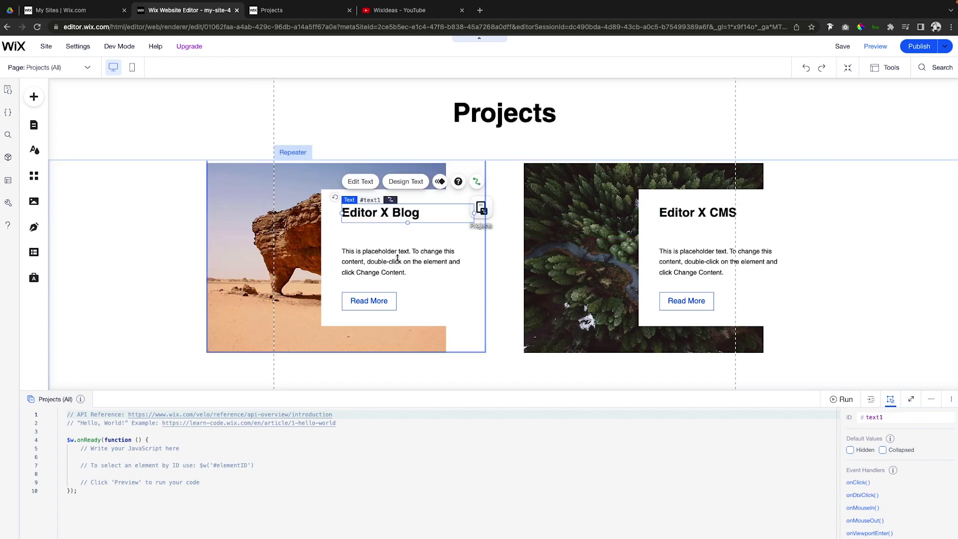
# Step: Add a paragraph text reading 'tag' and place it just under the Editor X Blog title
pyautogui.click(33, 98)
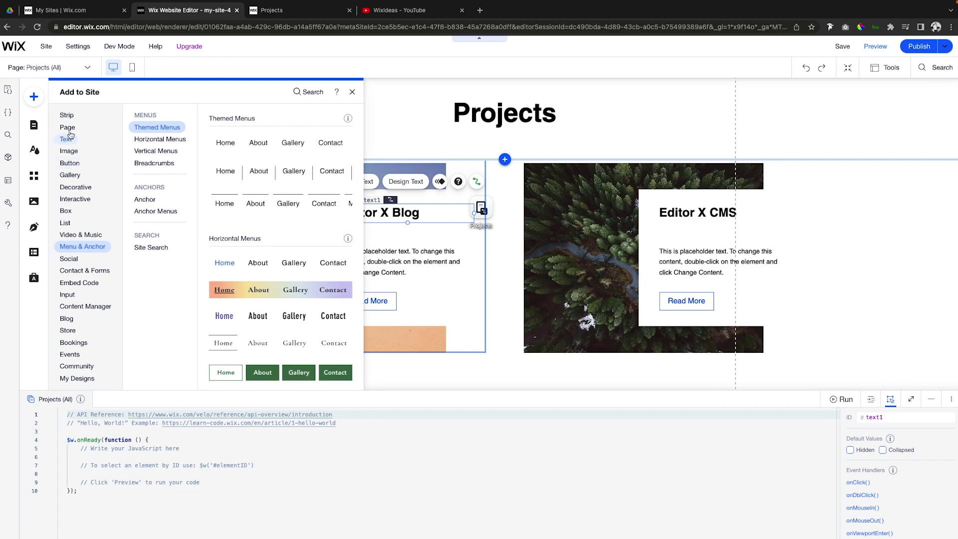
pyautogui.click(67, 139)
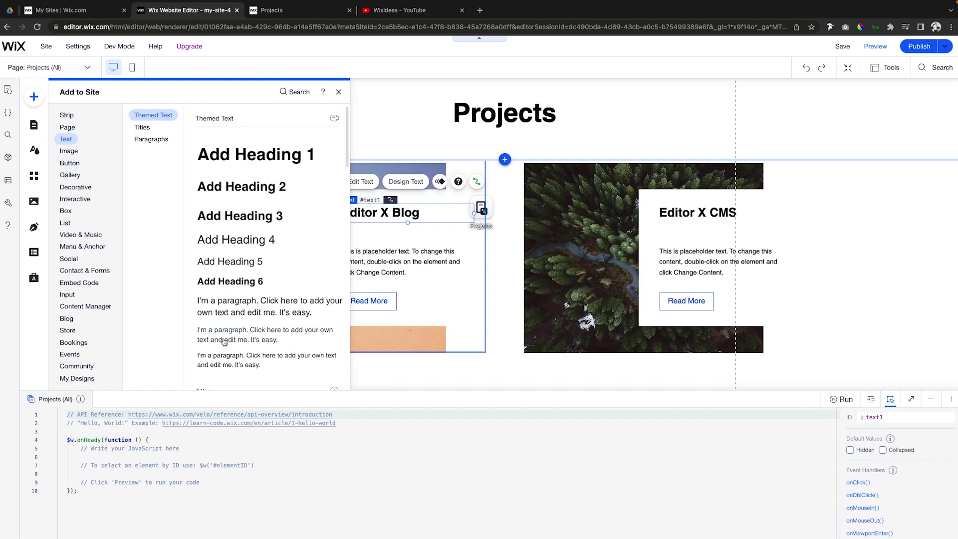
pyautogui.moveTo(217, 363); pyautogui.dragTo(384, 229)
pyautogui.doubleClick(385, 229)
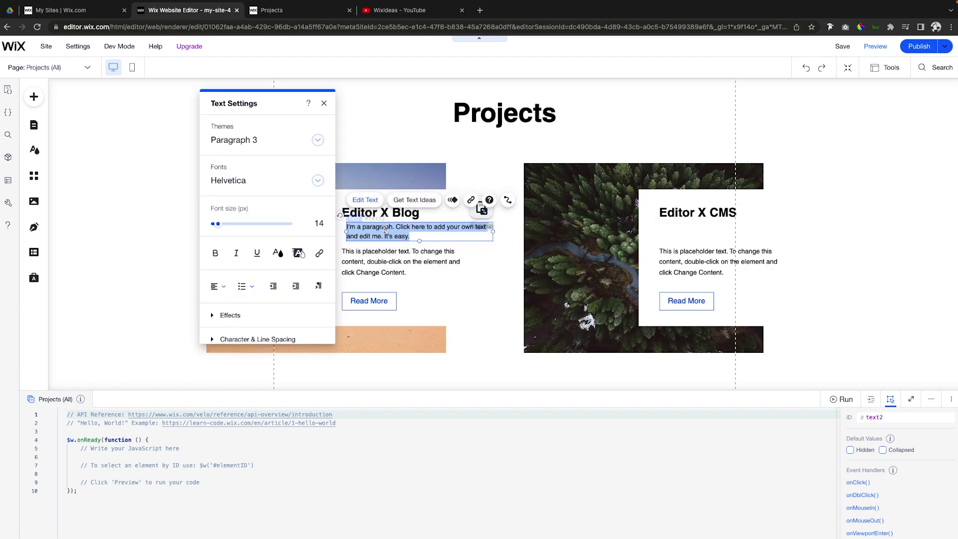
pyautogui.write('tags')
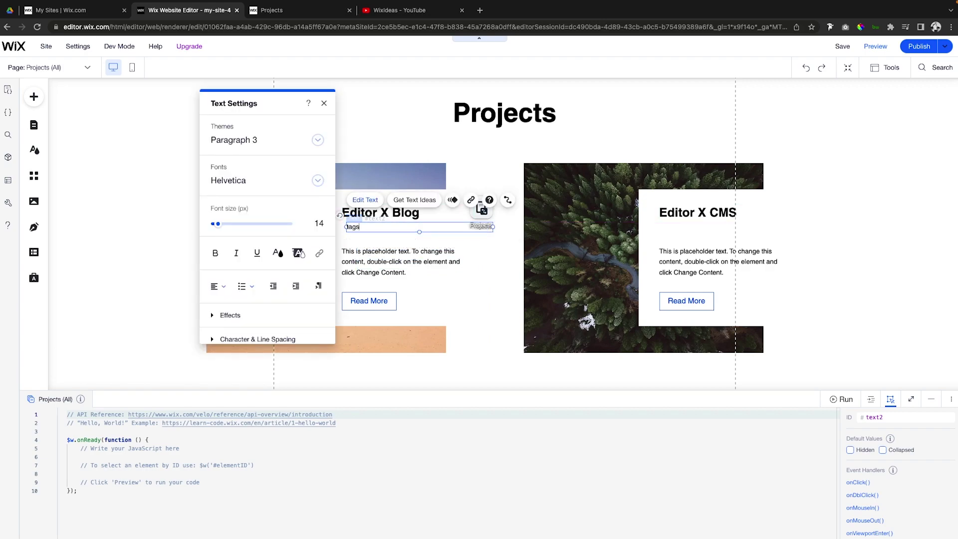
pyautogui.click(364, 231)
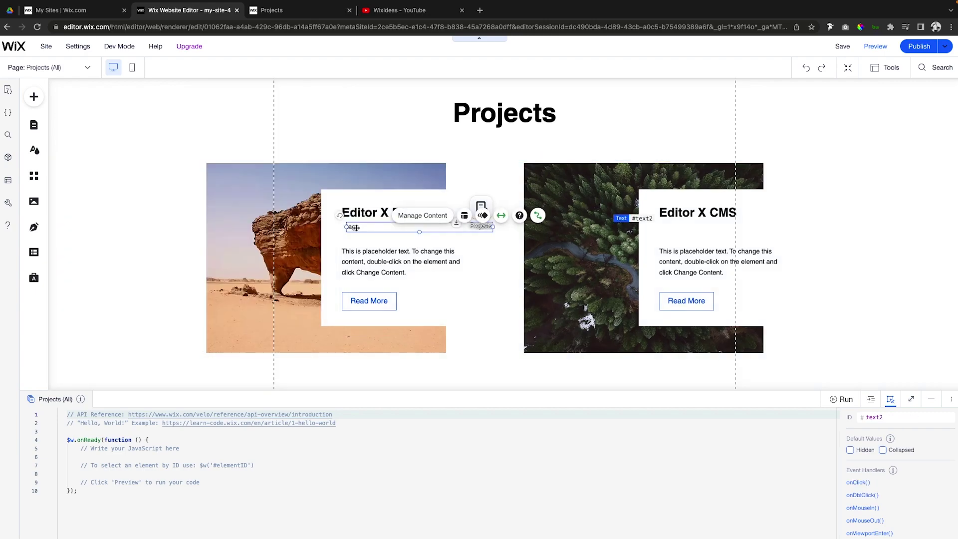
pyautogui.moveTo(355, 229); pyautogui.dragTo(352, 232)
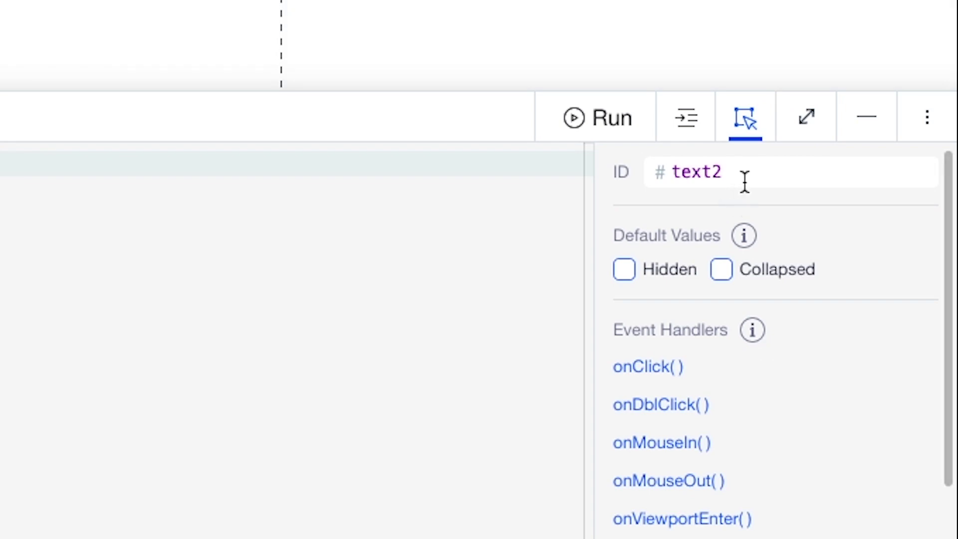
# Step: Set the text element's ID to tagsDisplay and clear the placeholder comments inside onReady
pyautogui.click(745, 183)
pyautogui.write('tagsDisplay')
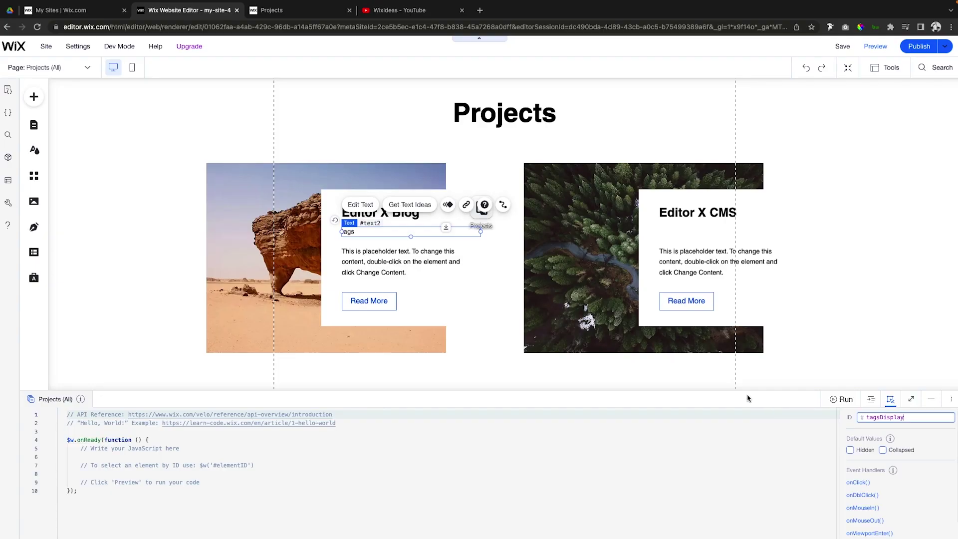
pyautogui.moveTo(334, 487); pyautogui.dragTo(83, 450)
pyautogui.press('BackSpace')
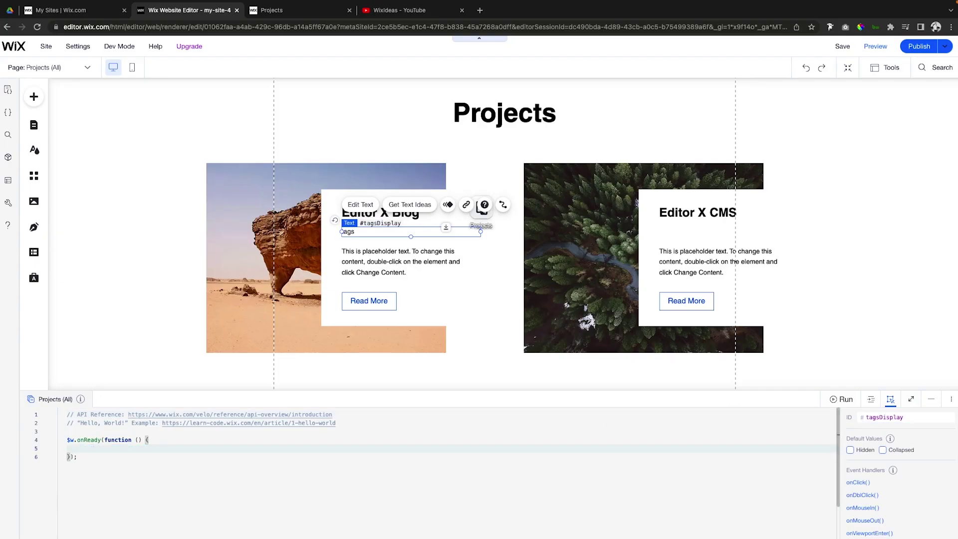
pyautogui.press('Return')
pyautogui.press('Return')
pyautogui.press('Return')
pyautogui.press('Up')
pyautogui.press('Up')
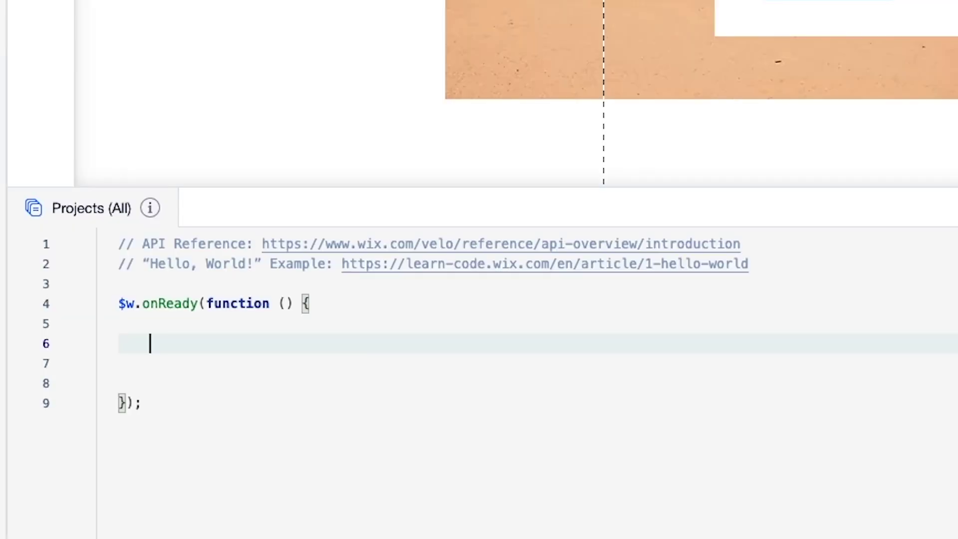
# Step: Write $w('#projectsDataset').onReady(function () { with the help of autocomplete
pyautogui.write('$w')
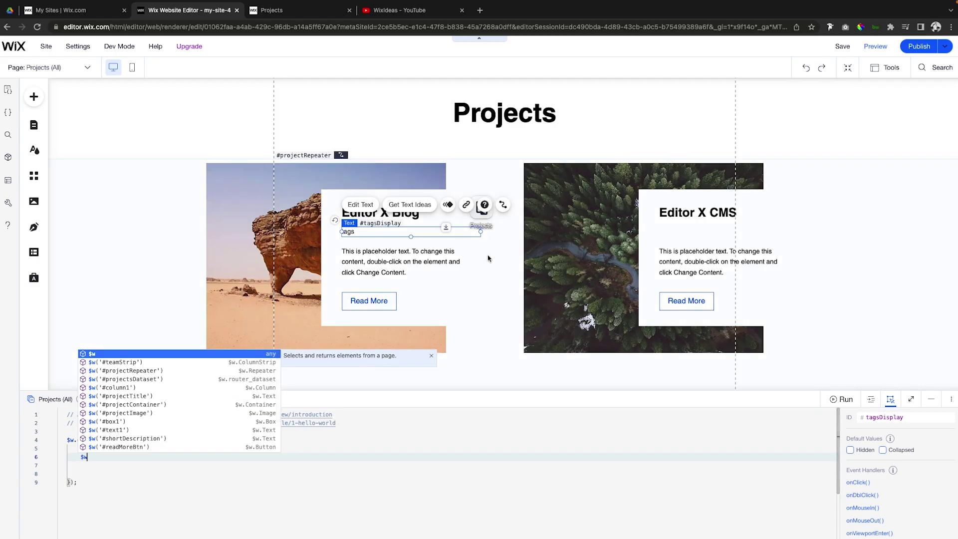
pyautogui.scroll(1, 487, 258)
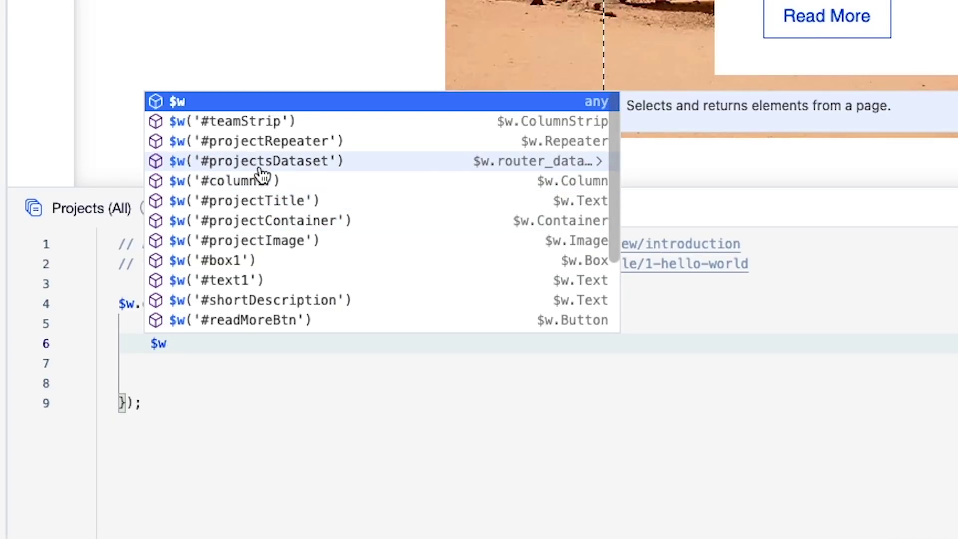
pyautogui.click(270, 159)
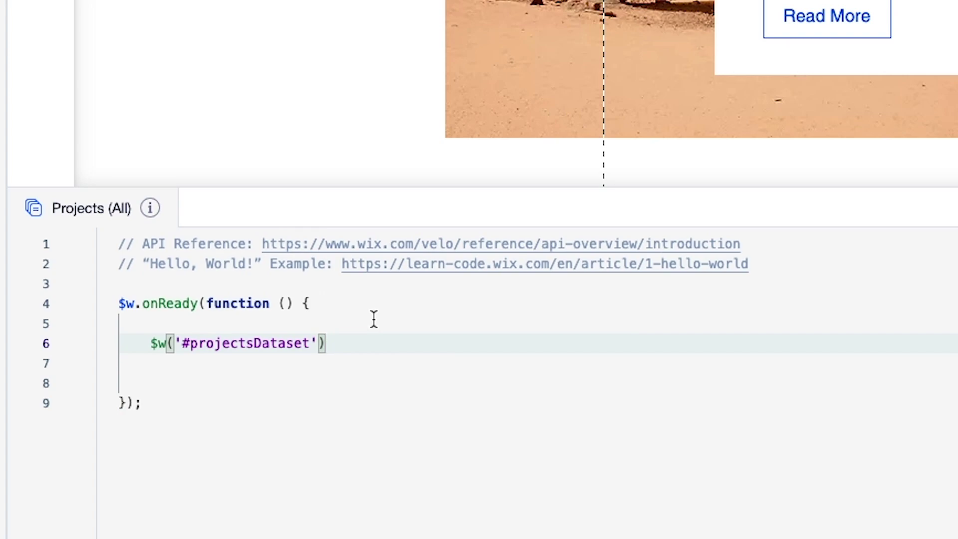
pyautogui.write('.on')
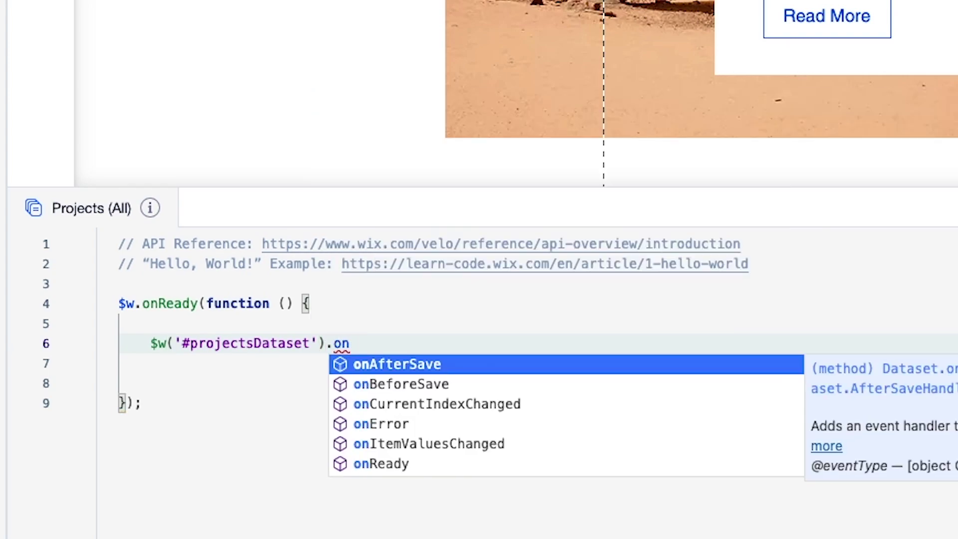
pyautogui.press('Down')
pyautogui.press('Down')
pyautogui.press('Down')
pyautogui.press('Down')
pyautogui.press('Down')
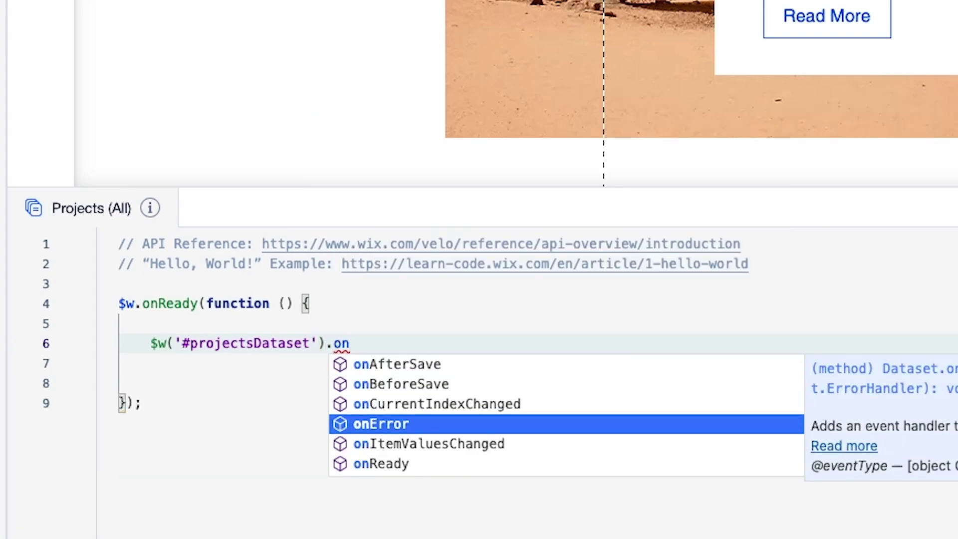
pyautogui.press('Return')
pyautogui.write('(')
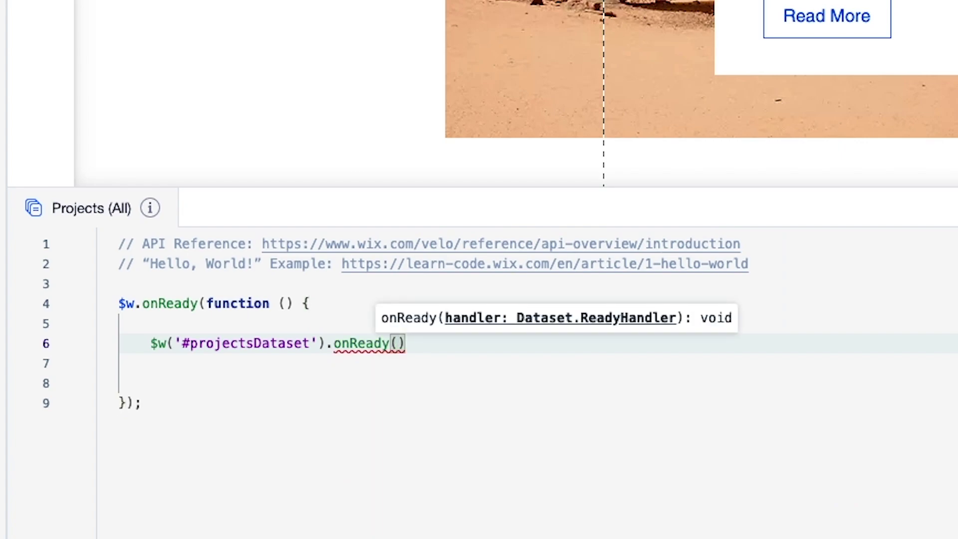
pyautogui.write('function')
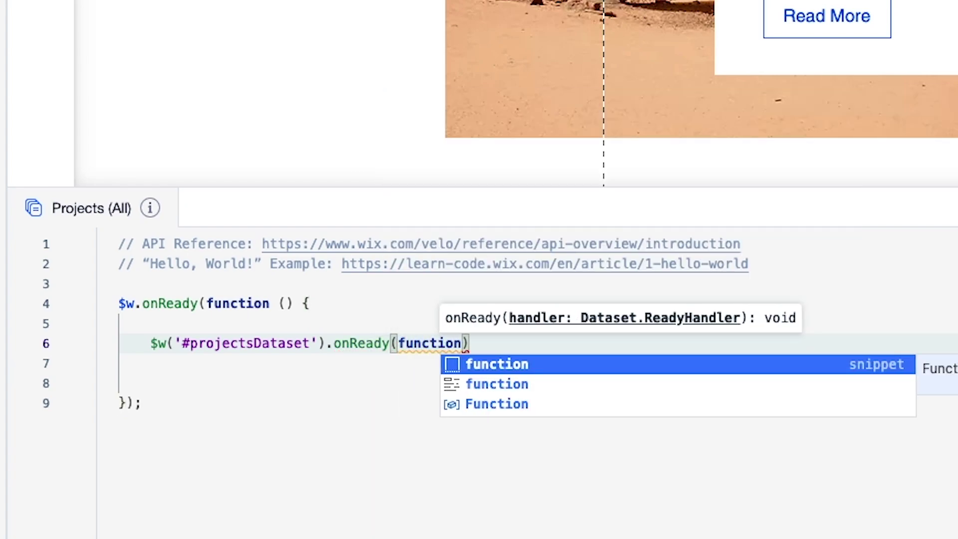
pyautogui.write(' ()')
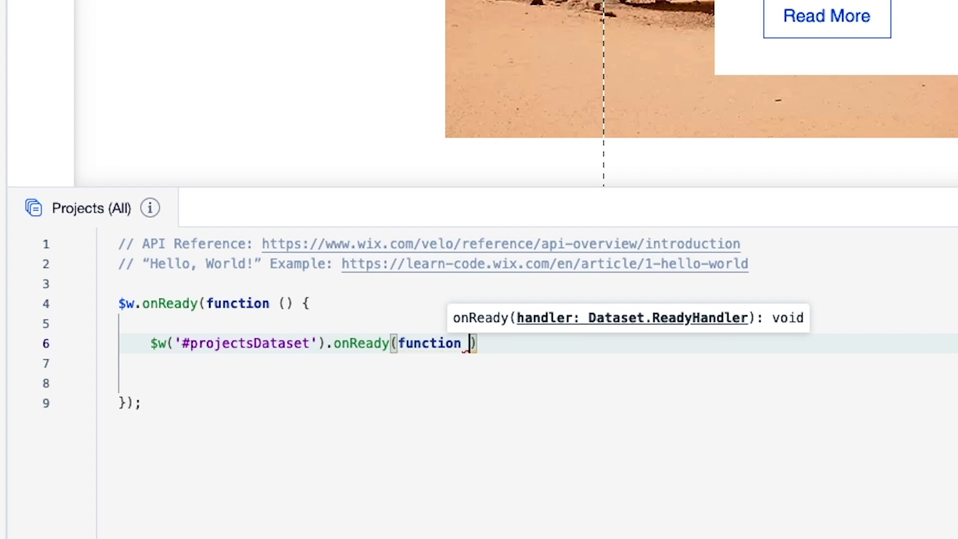
pyautogui.write(' {')
pyautogui.press('Return')
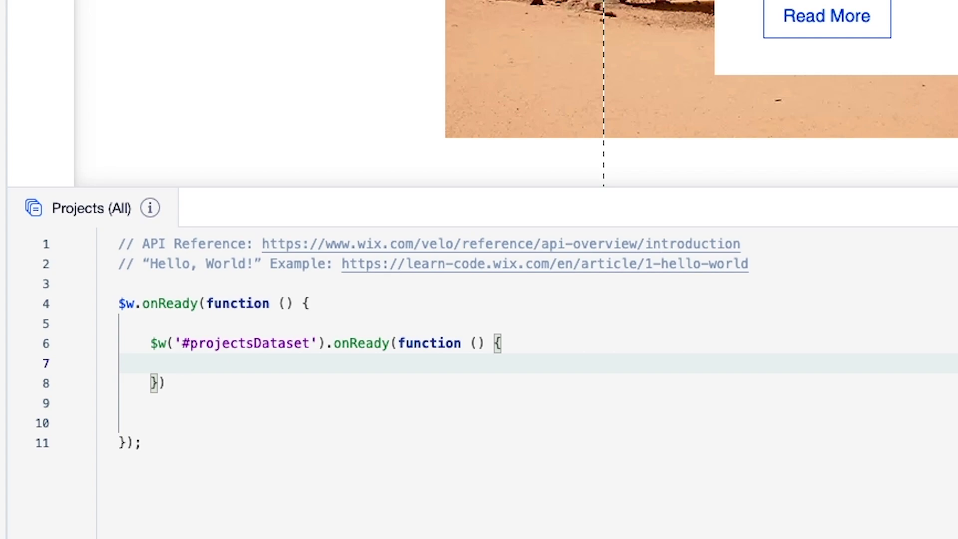
# Step: Inside it, add $w('#projectRepeater').onItemReady(($item, itemData) => { with an empty body
pyautogui.write('$')
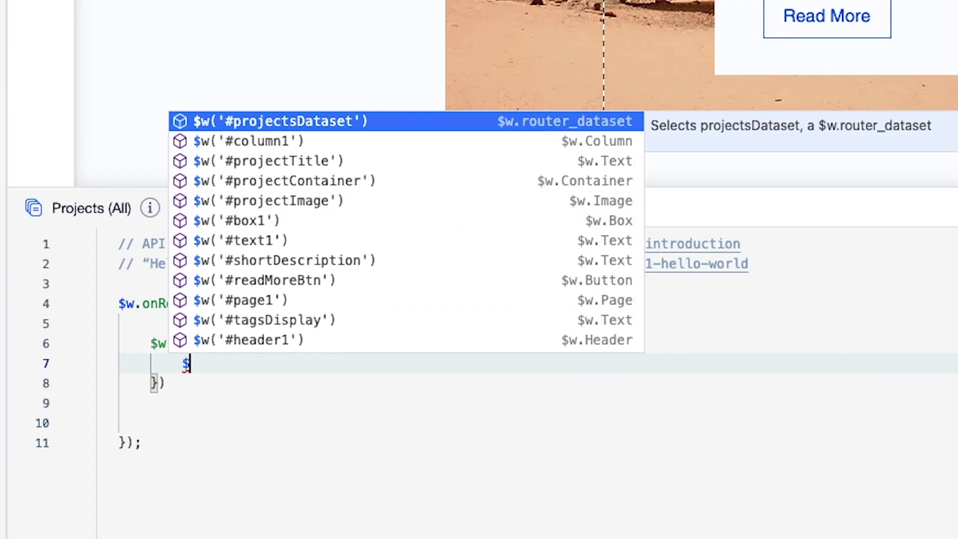
pyautogui.scroll(-1, 373, 217)
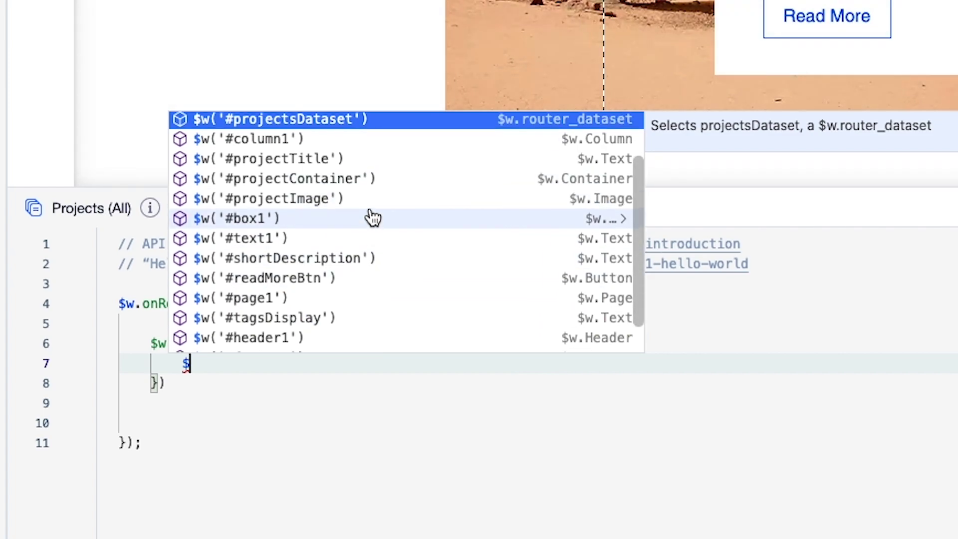
pyautogui.scroll(-2, 373, 217)
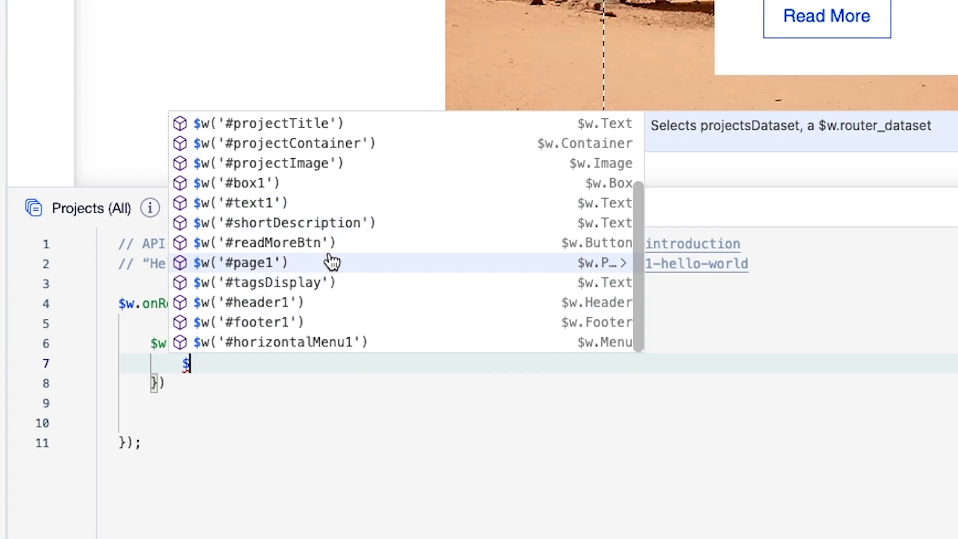
pyautogui.scroll(5, 332, 261)
pyautogui.click(313, 161)
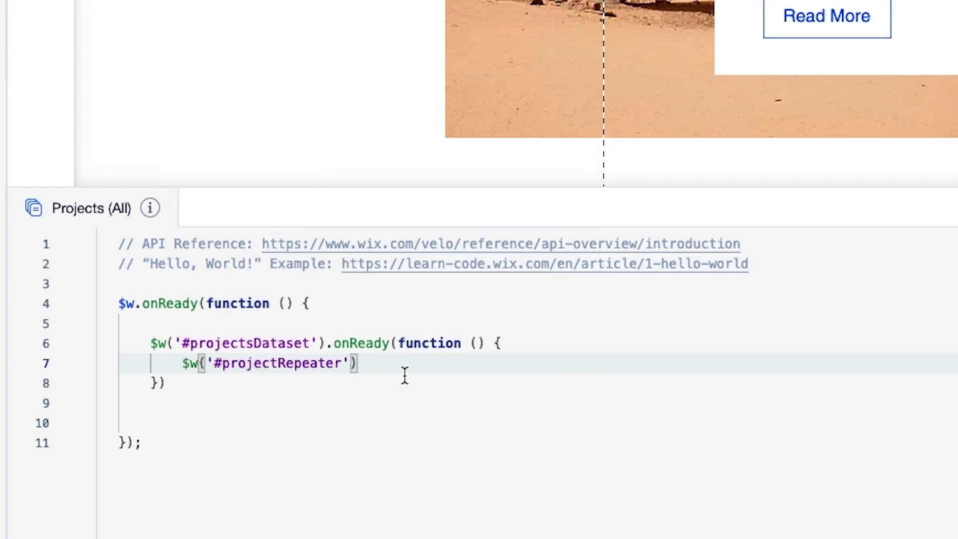
pyautogui.write('.on')
pyautogui.press('Return')
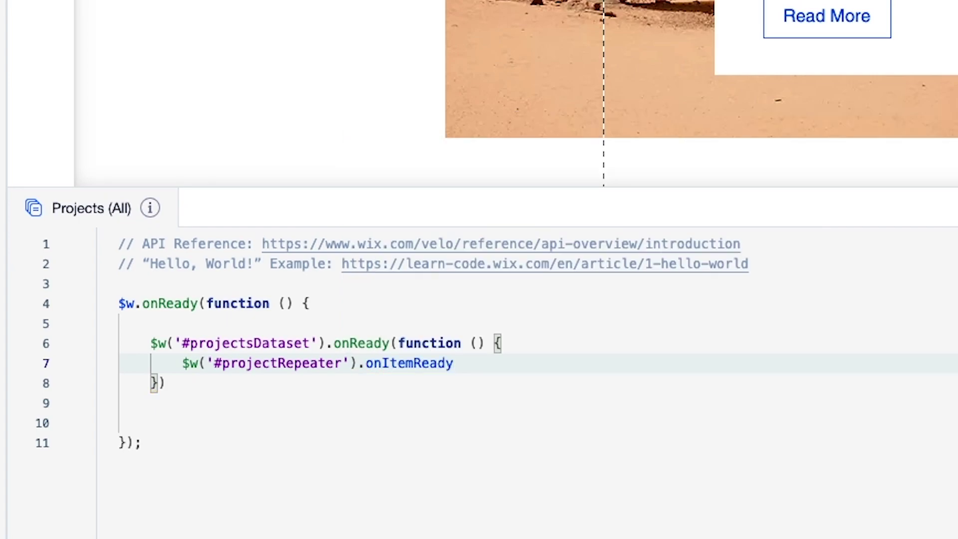
pyautogui.write('((')
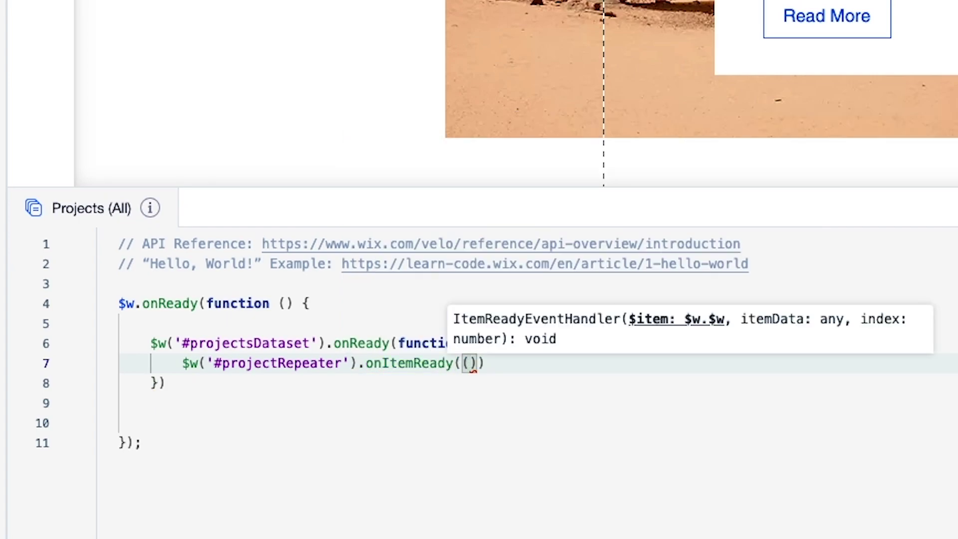
pyautogui.write('$')
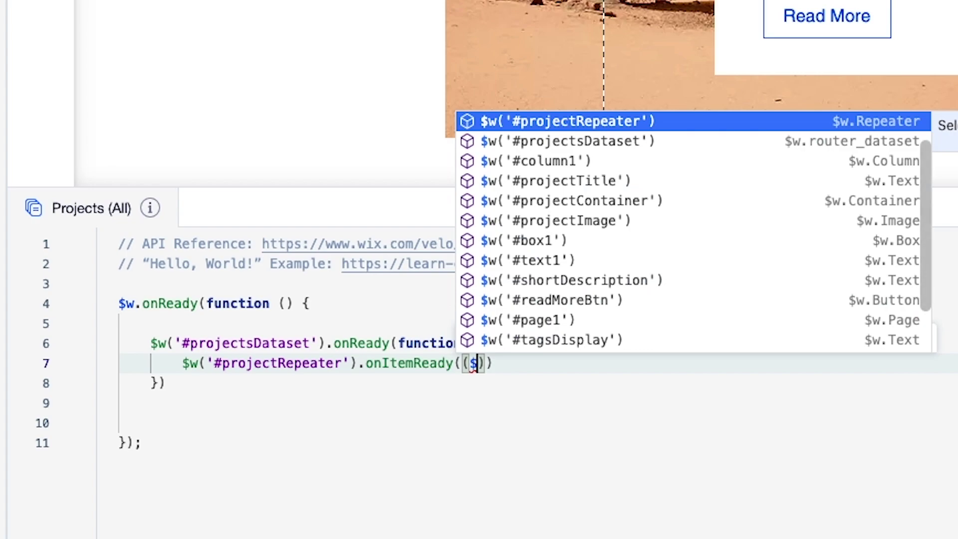
pyautogui.write('item')
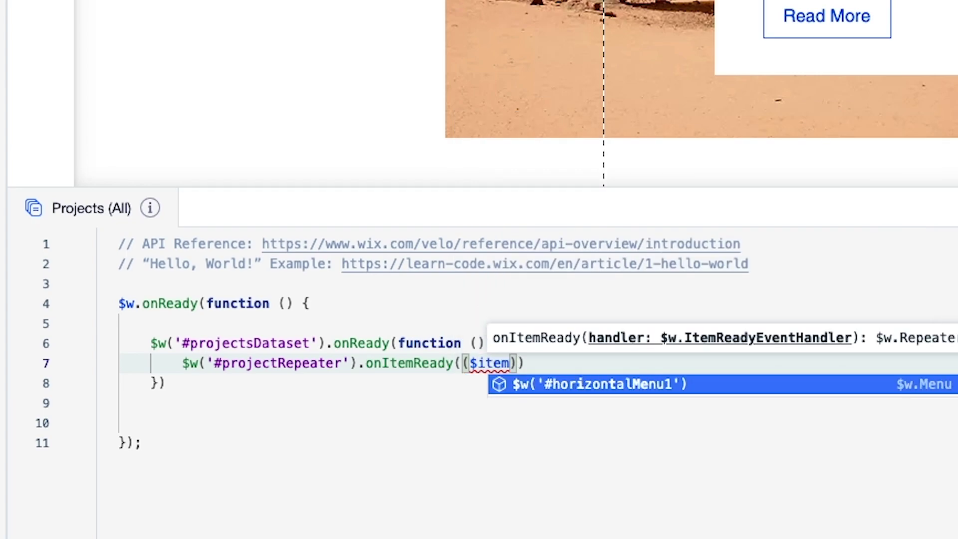
pyautogui.write(', ite')
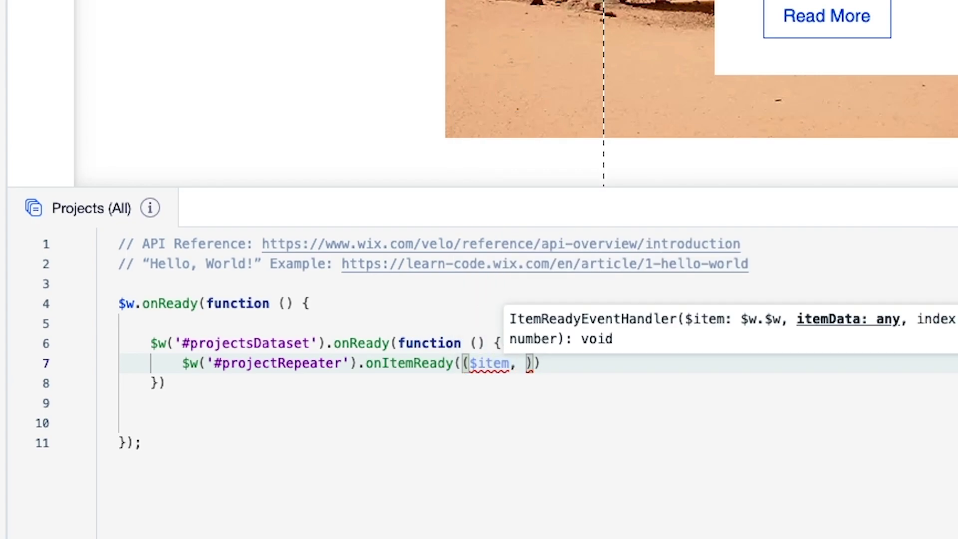
pyautogui.write('mData')
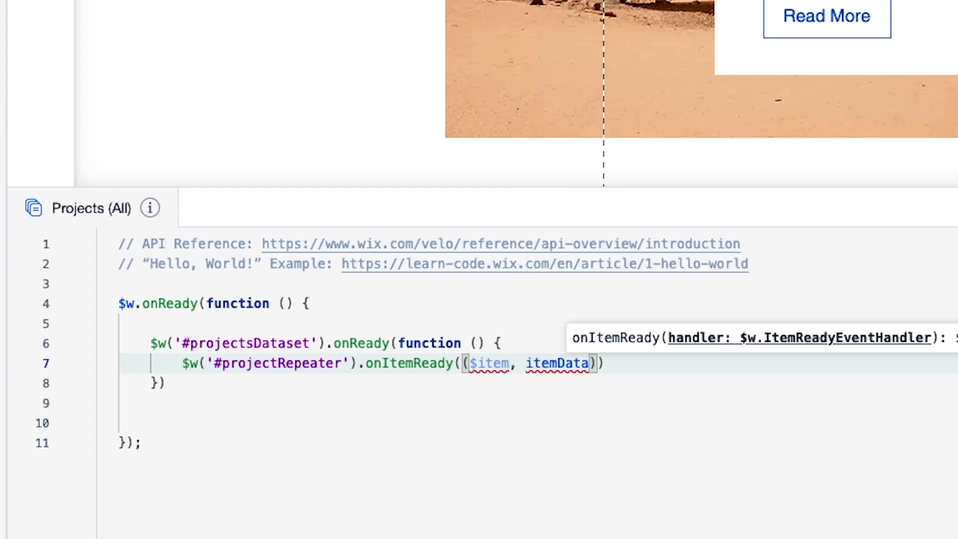
pyautogui.write(') => ')
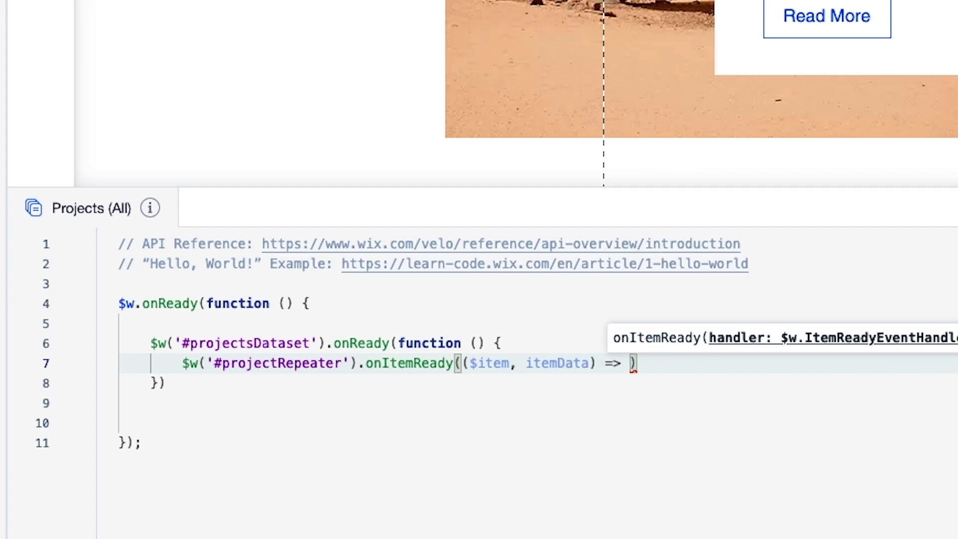
pyautogui.write('{')
pyautogui.press('Return')
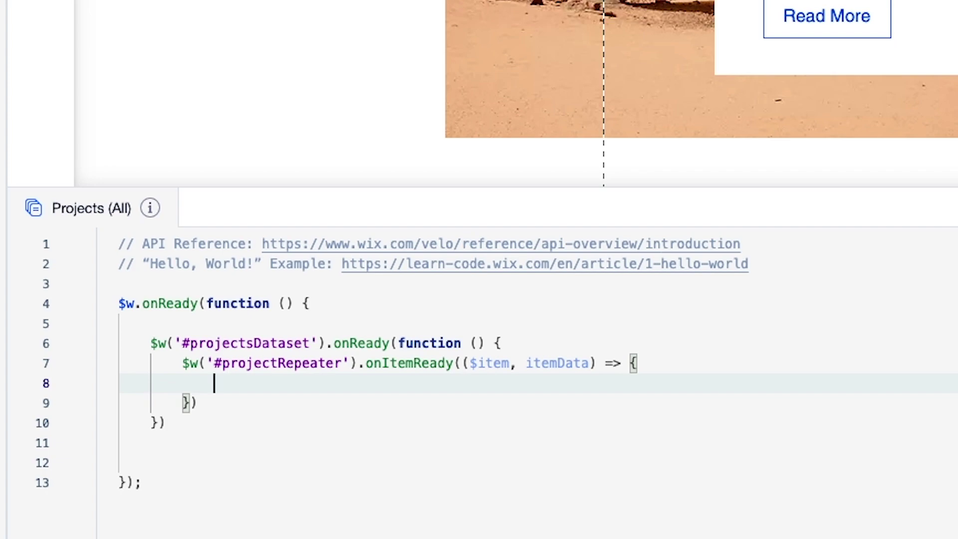
# Step: Add the line let tags = itemData.tags; inside the item handler
pyautogui.press('Return')
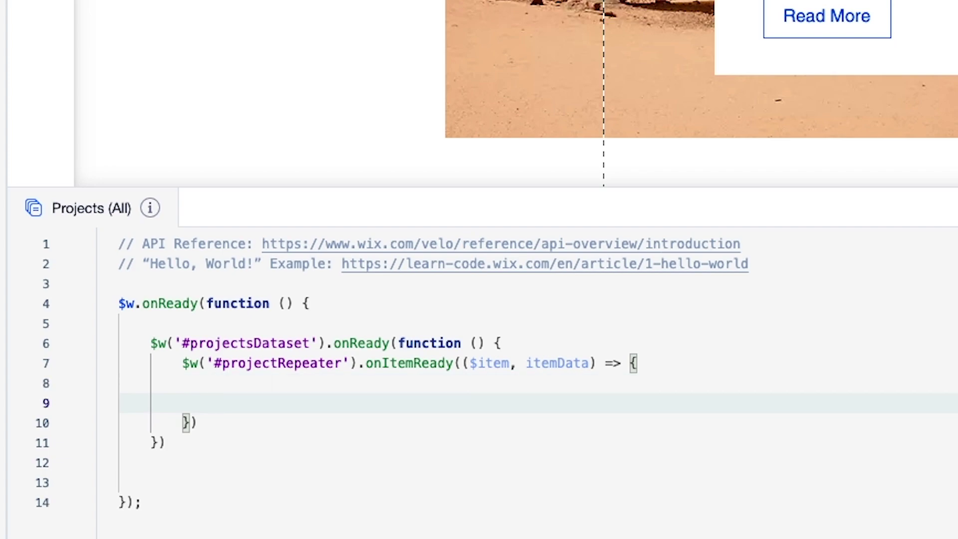
pyautogui.write('let ')
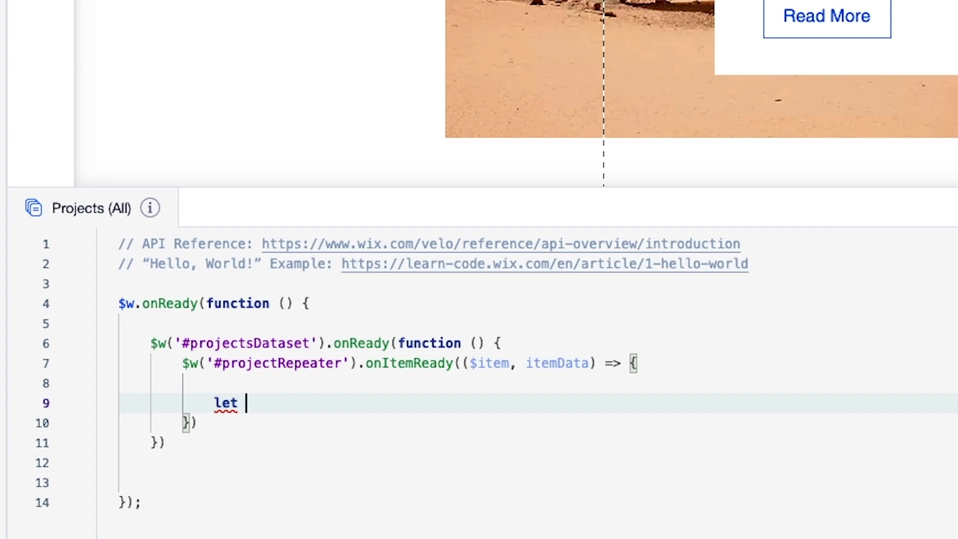
pyautogui.write('tags = it')
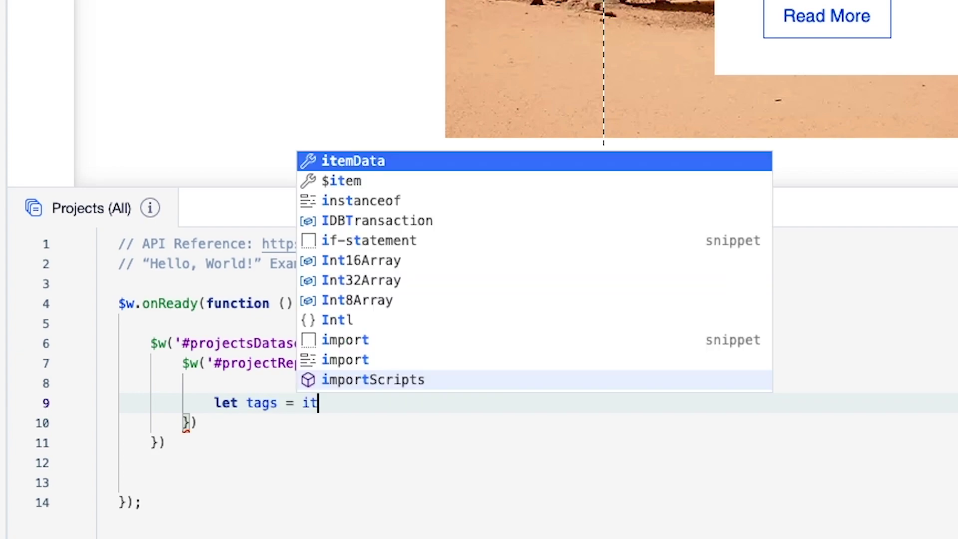
pyautogui.write('em')
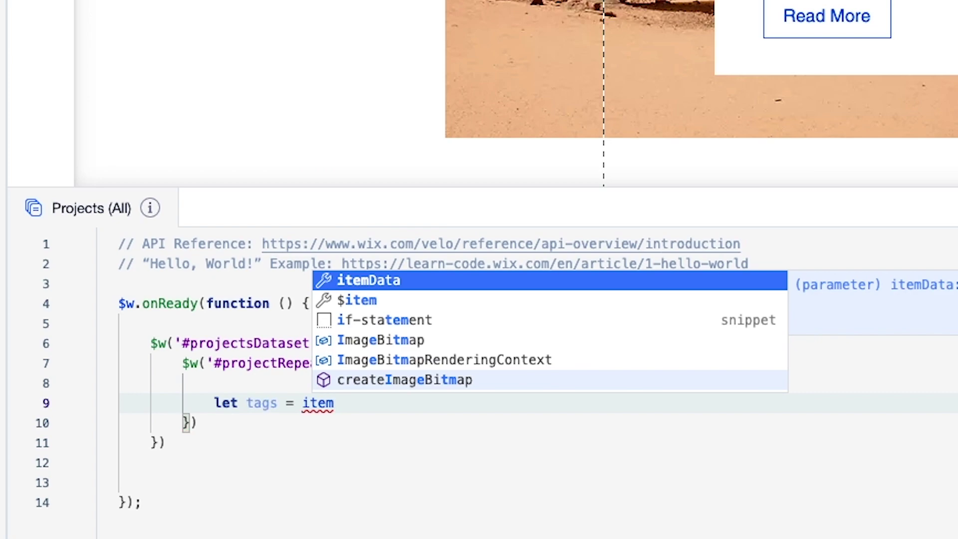
pyautogui.press('Return')
pyautogui.write('.tags')
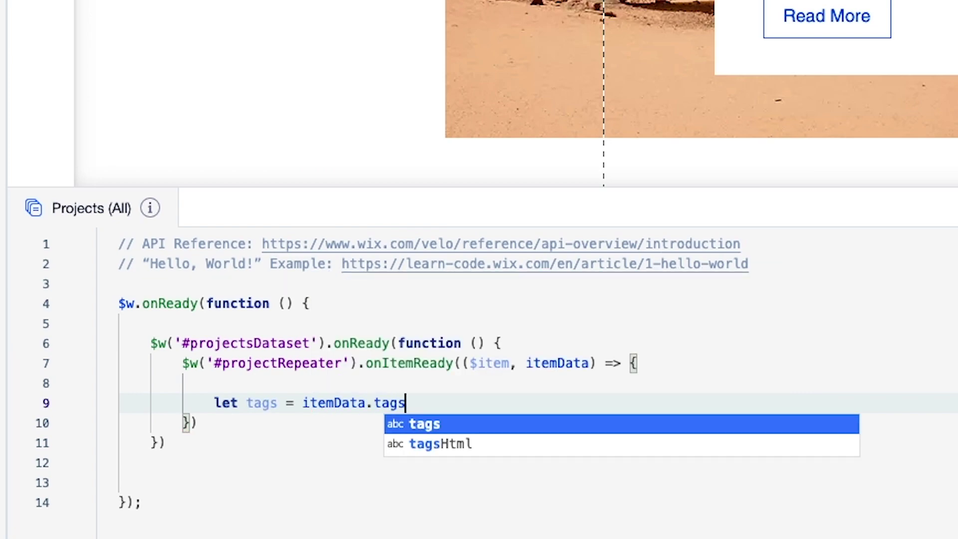
pyautogui.write(';')
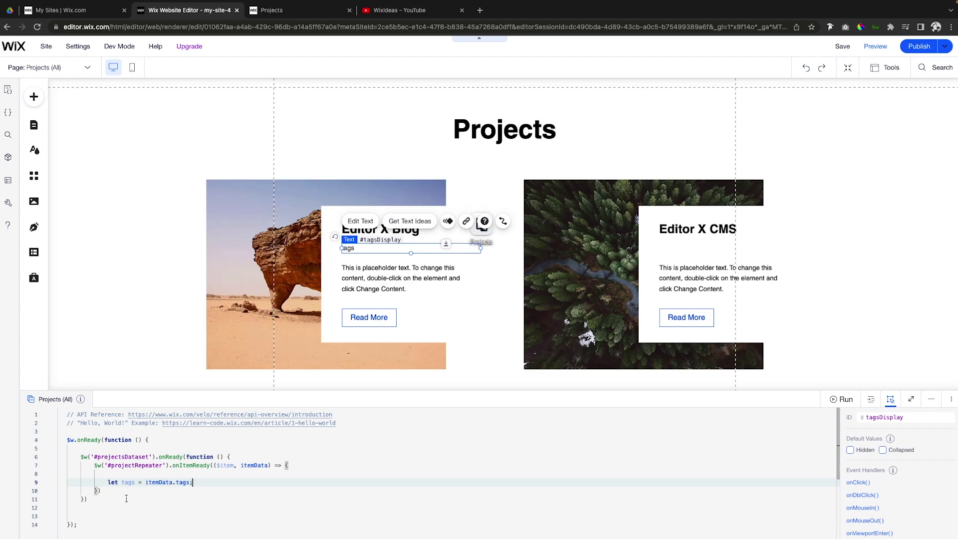
# Step: Open the Projects collection and verify the Tags field's key is tags
pyautogui.click(32, 253)
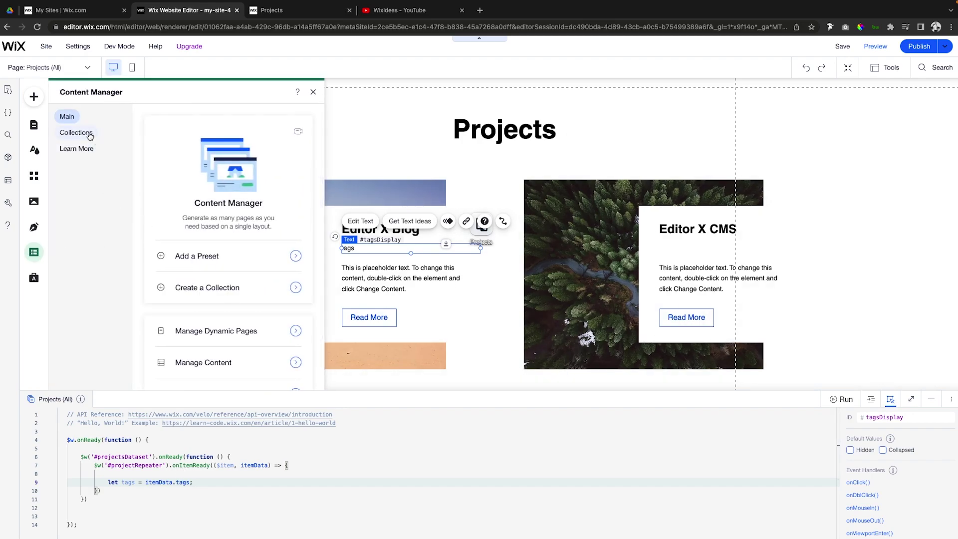
pyautogui.click(90, 133)
pyautogui.click(244, 140)
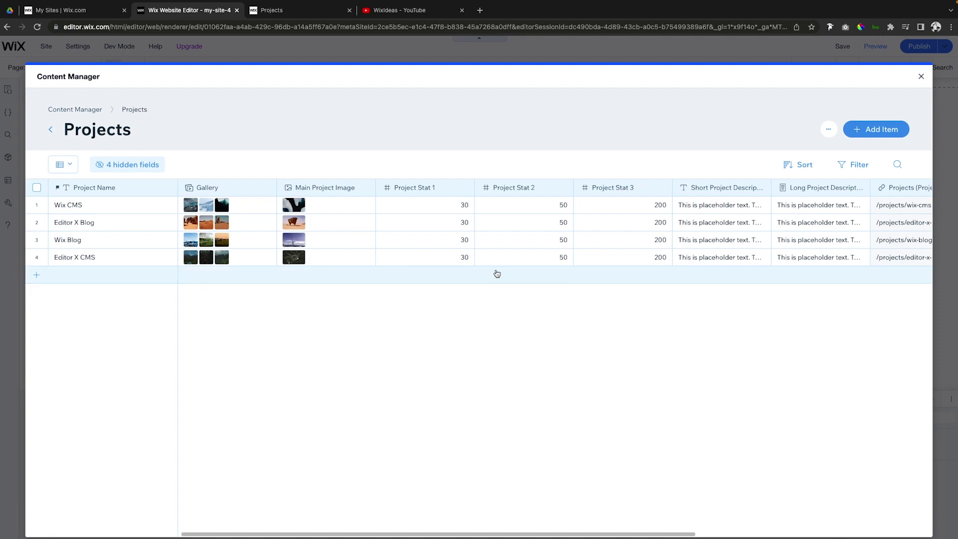
pyautogui.hscroll(6, 497, 273)
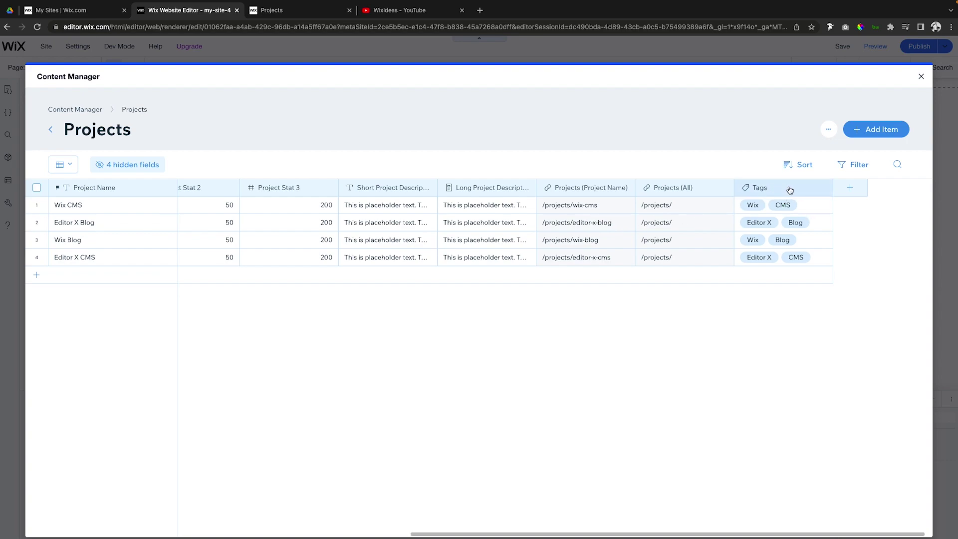
pyautogui.click(788, 190)
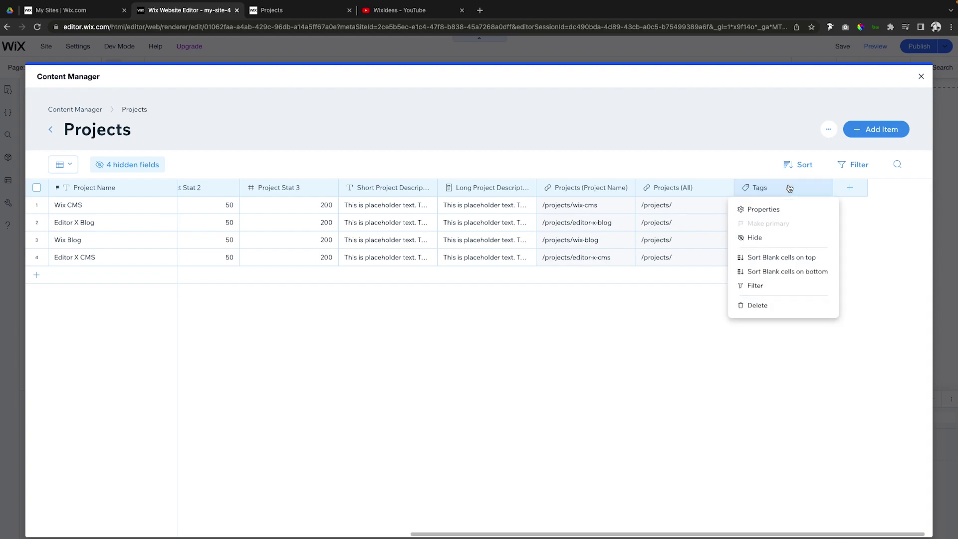
pyautogui.click(761, 209)
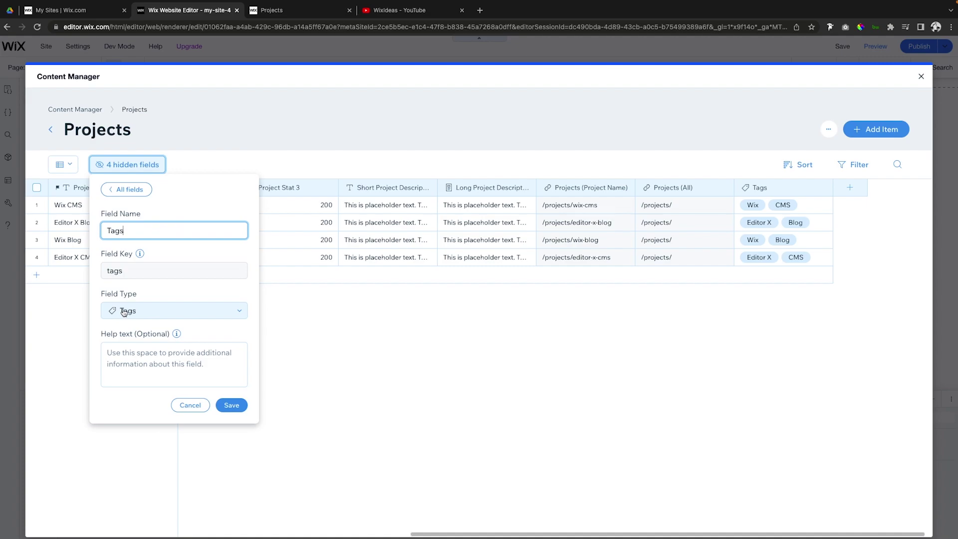
pyautogui.moveTo(102, 256); pyautogui.dragTo(128, 255)
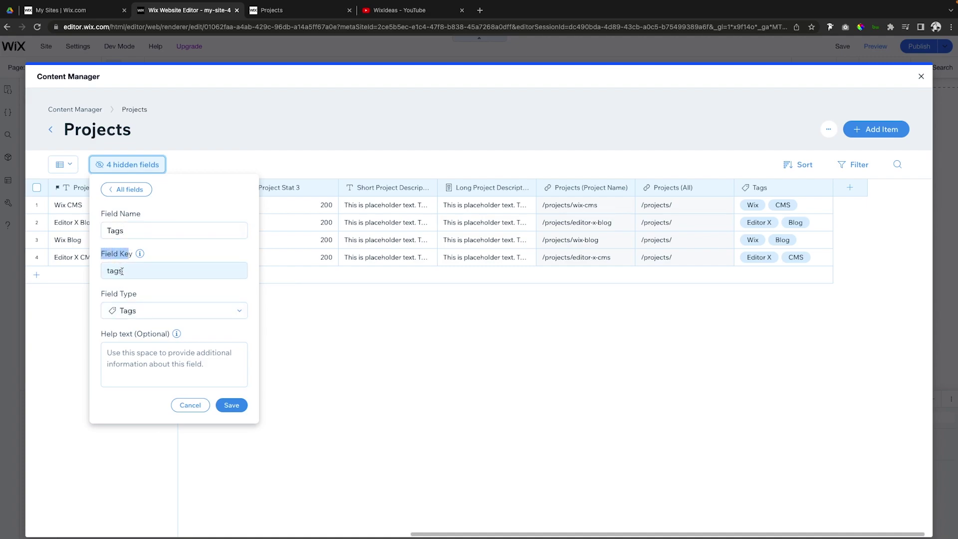
pyautogui.click(122, 271)
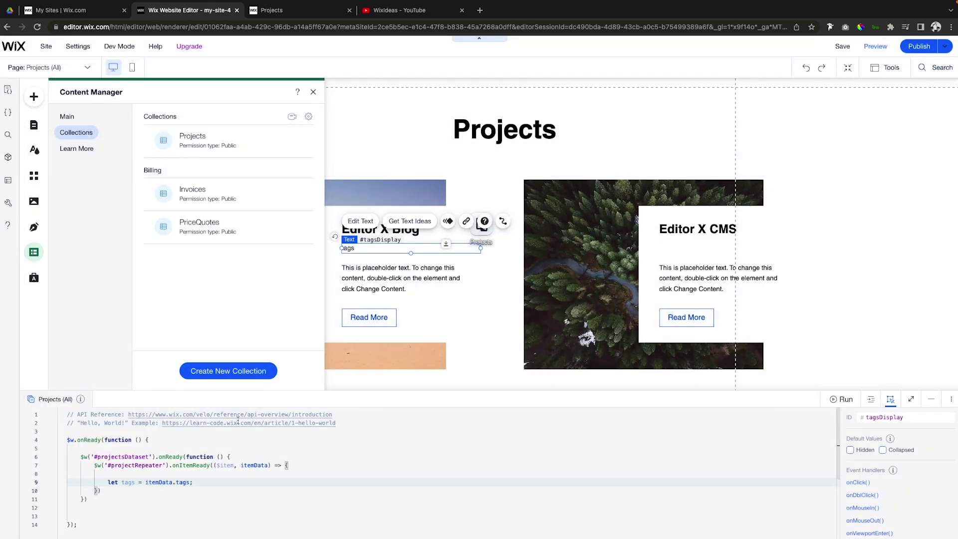
# Step: Add a blank line below let tags = itemData.tags; on line 9
pyautogui.doubleClick(179, 482)
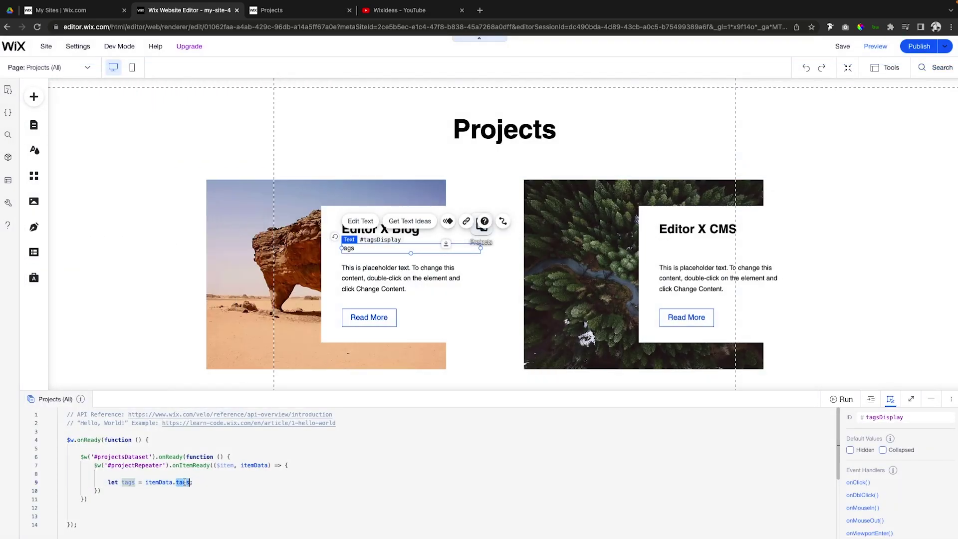
pyautogui.click(207, 482)
pyautogui.press('Return')
pyautogui.press('Return')
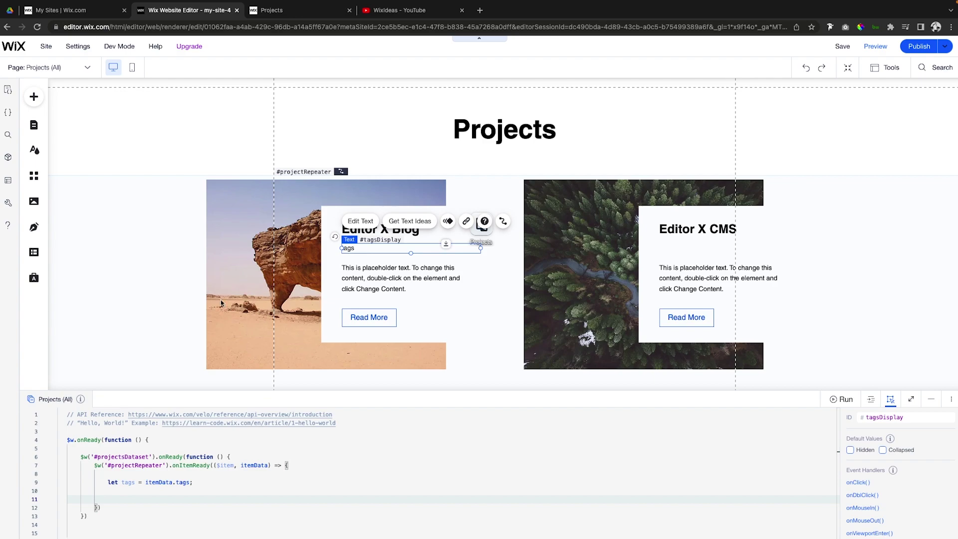
pyautogui.click(54, 67)
# Step: Copy the tagsHtml bubble-styling code from the Projects (Project Name) page, then return to Projects (All)
pyautogui.click(55, 141)
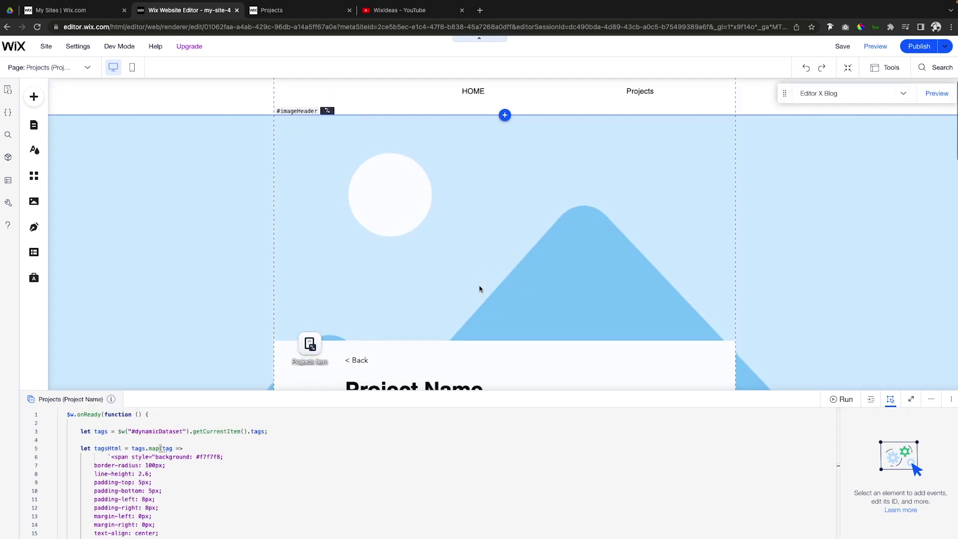
pyautogui.scroll(1, 191, 448)
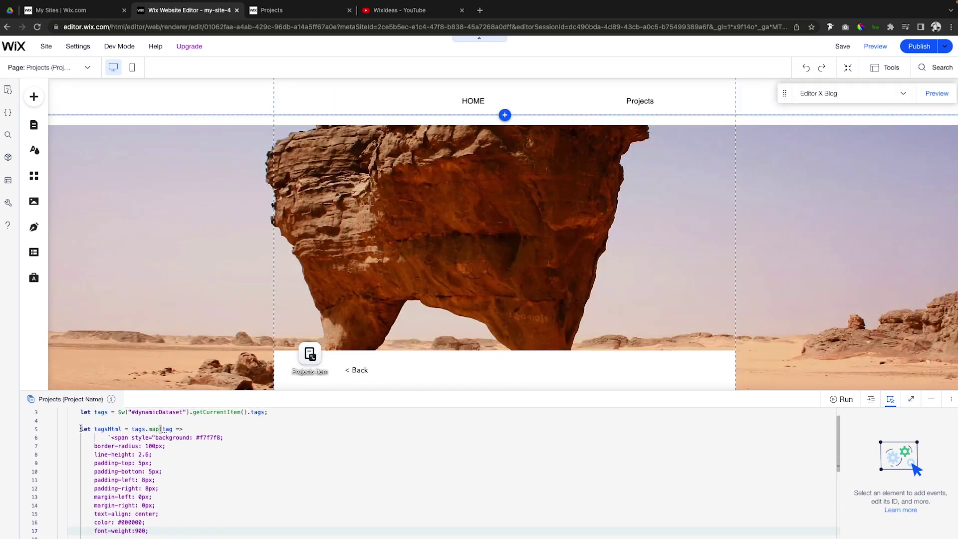
pyautogui.doubleClick(88, 429)
pyautogui.moveTo(91, 429); pyautogui.dragTo(176, 513)
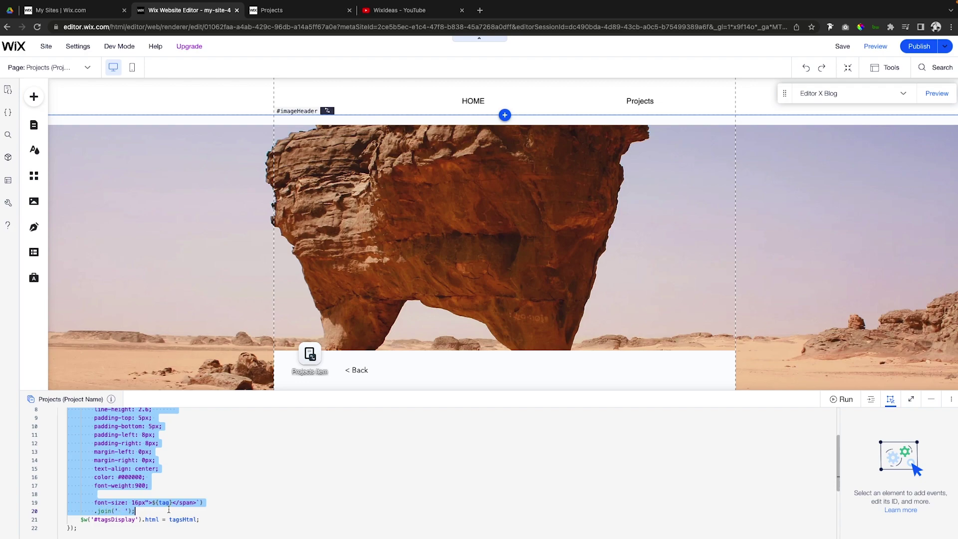
pyautogui.click(48, 68)
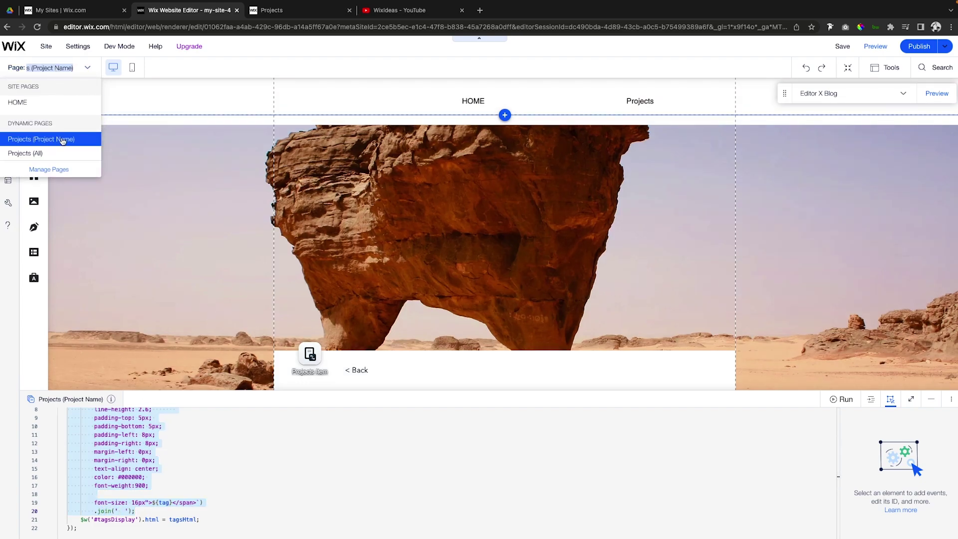
pyautogui.click(30, 152)
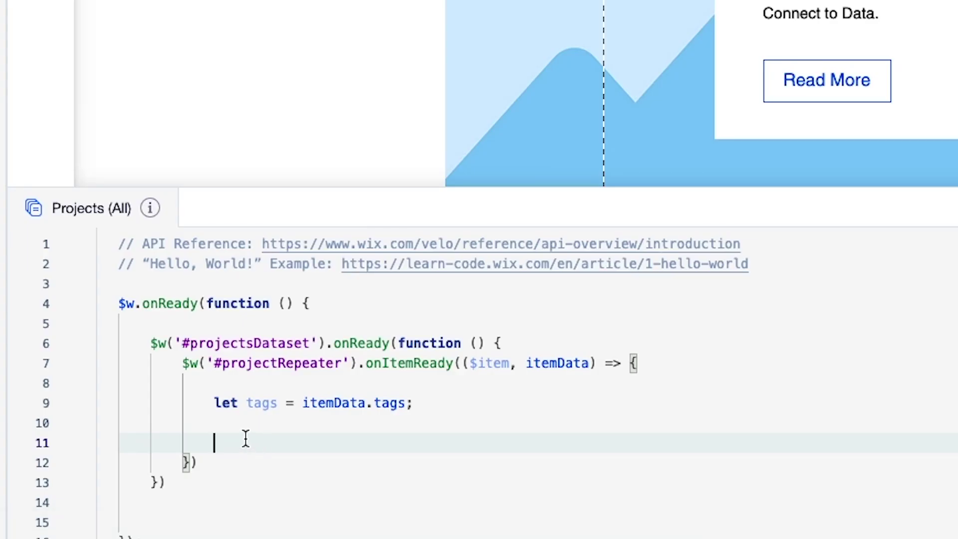
# Step: Paste the tag-bubble styling code on line 11 and add $item('#tagsDisplay').html = tagsHtml; below it
pyautogui.hotkey('ctrl', 'v')
pyautogui.press('Return')
pyautogui.press('Return')
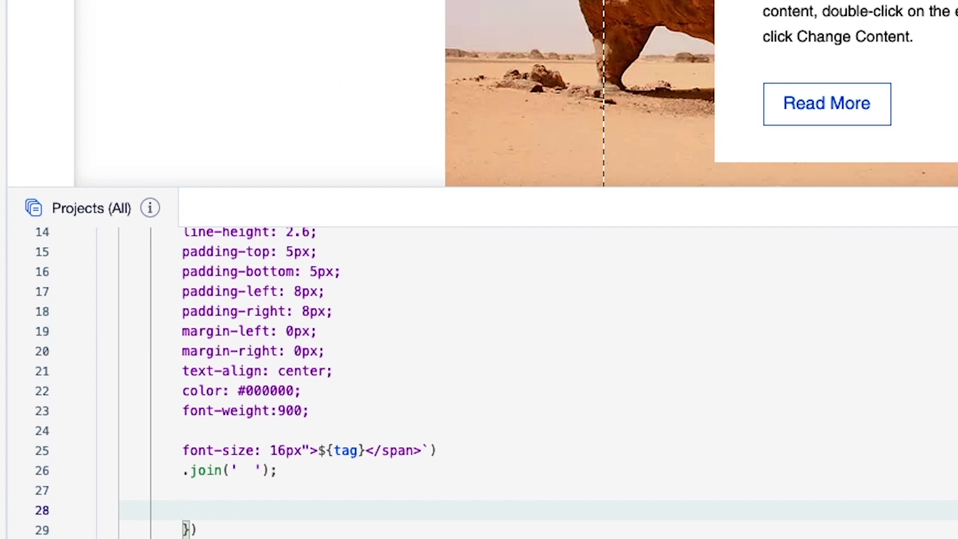
pyautogui.write('$item')
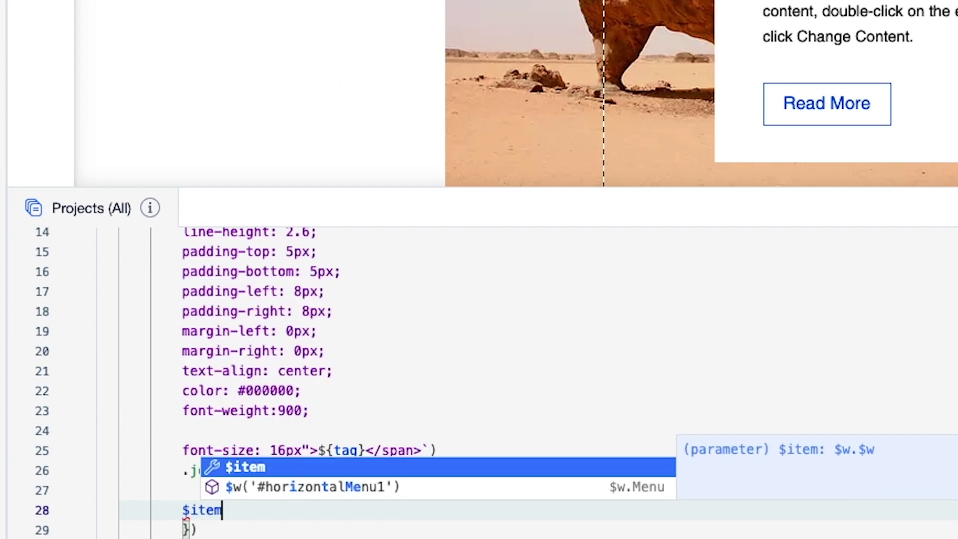
pyautogui.write("('")
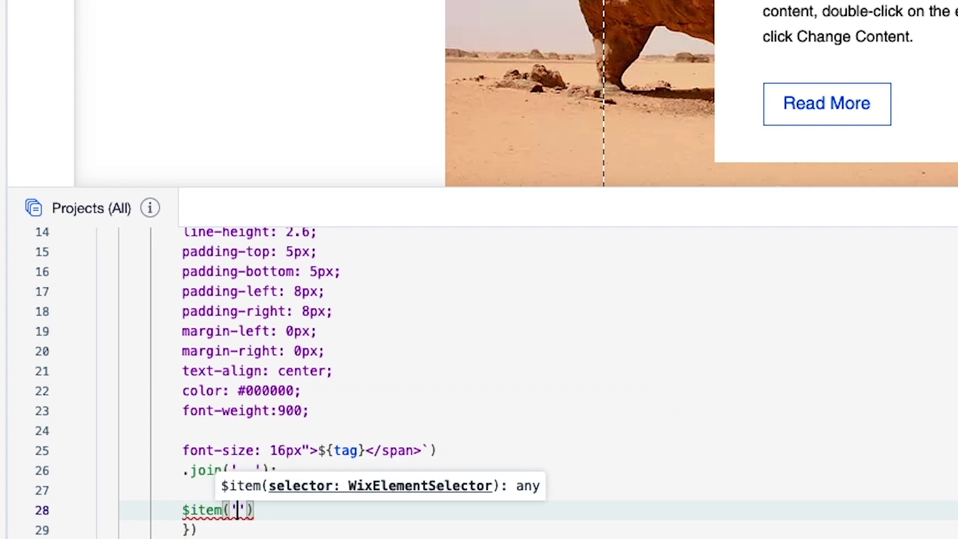
pyautogui.write('#t')
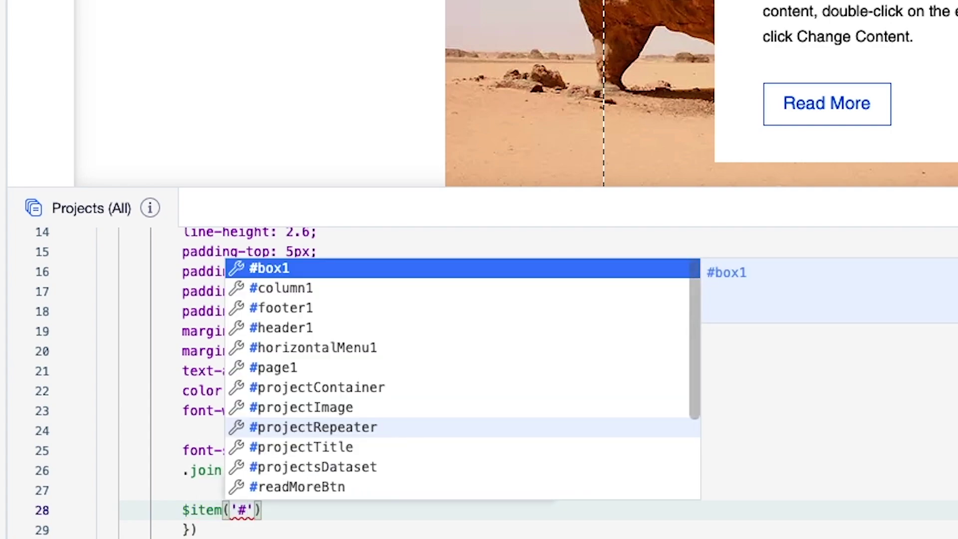
pyautogui.press('Return')
pyautogui.press('End')
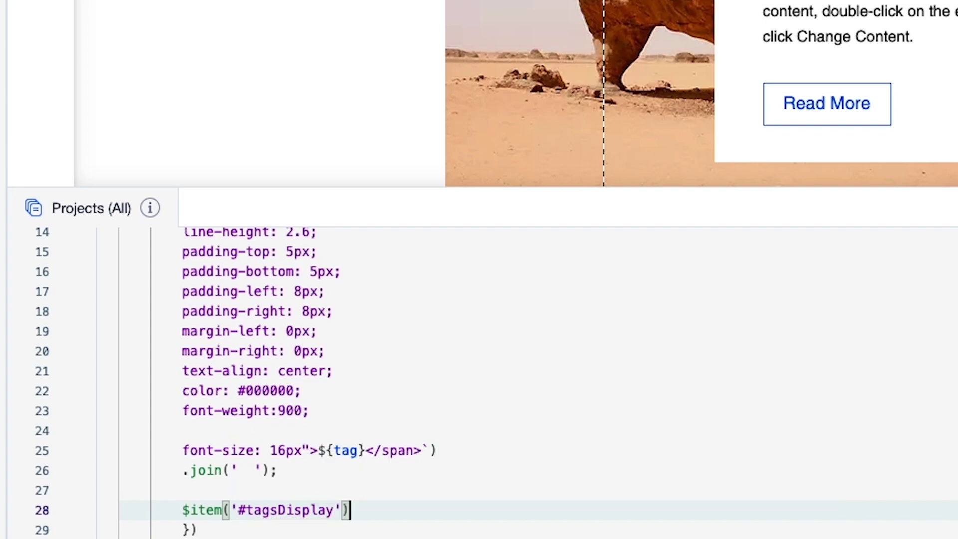
pyautogui.write('.ht')
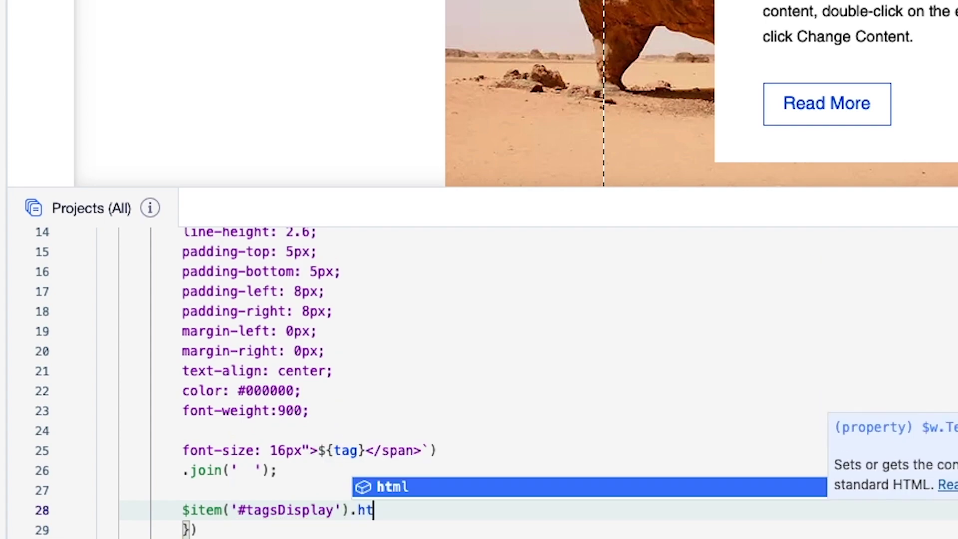
pyautogui.write('ml = ')
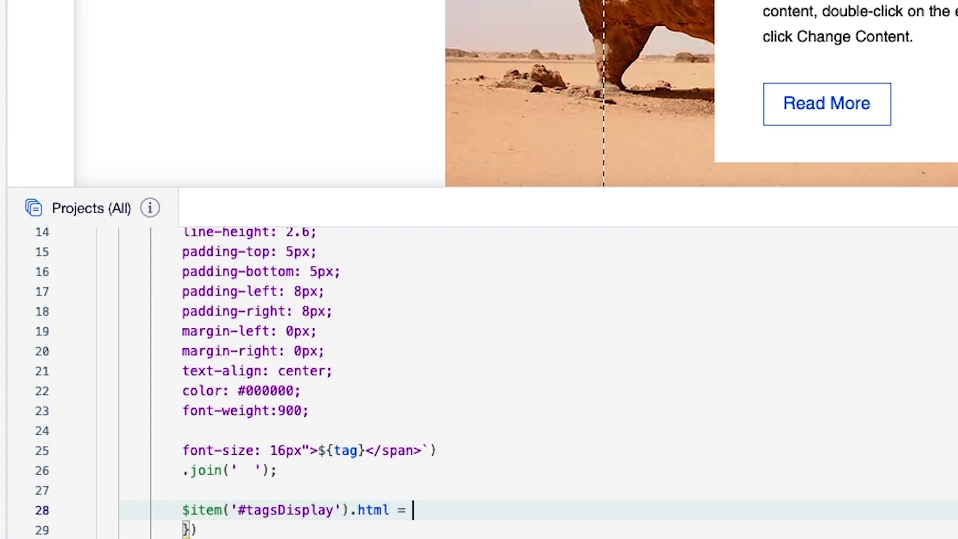
pyautogui.write('tags')
pyautogui.press('Down')
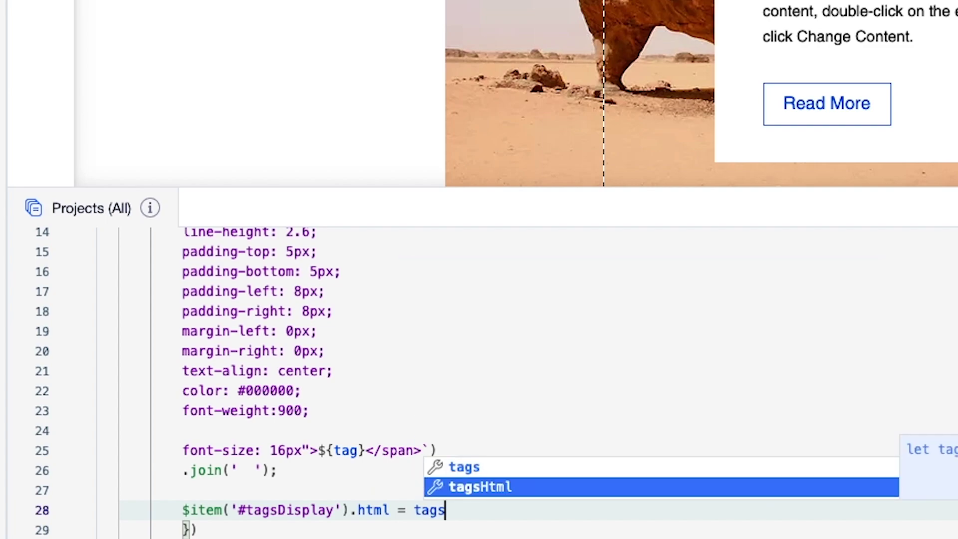
pyautogui.press('Return')
pyautogui.write(';')
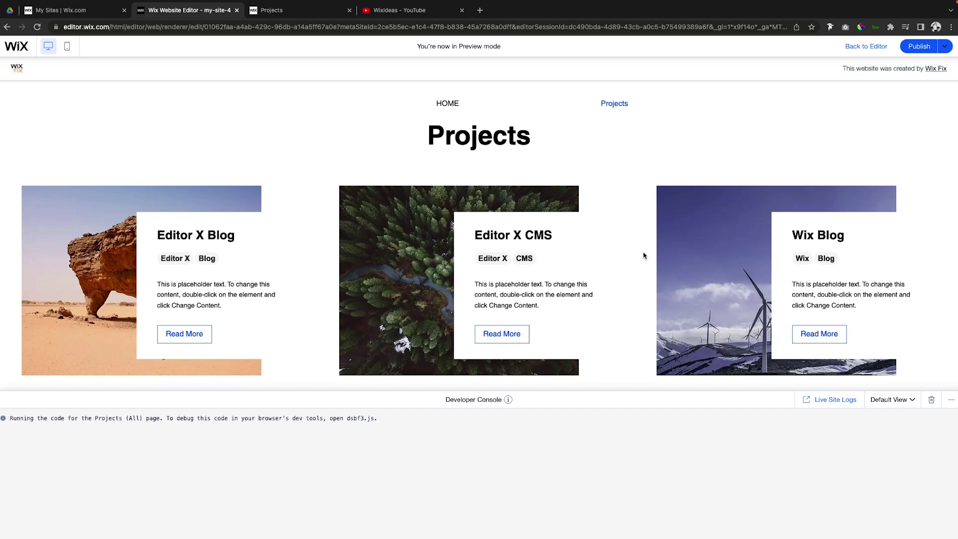
# Step: Open the Editor X CMS project page from its card and select the 'I'm a paragraph' placeholder
pyautogui.click(503, 339)
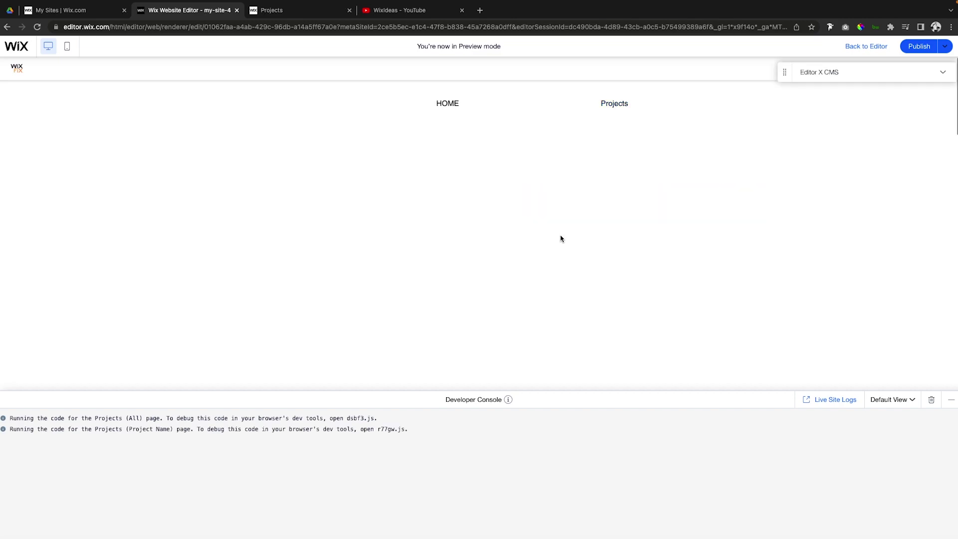
pyautogui.scroll(-5, 391, 234)
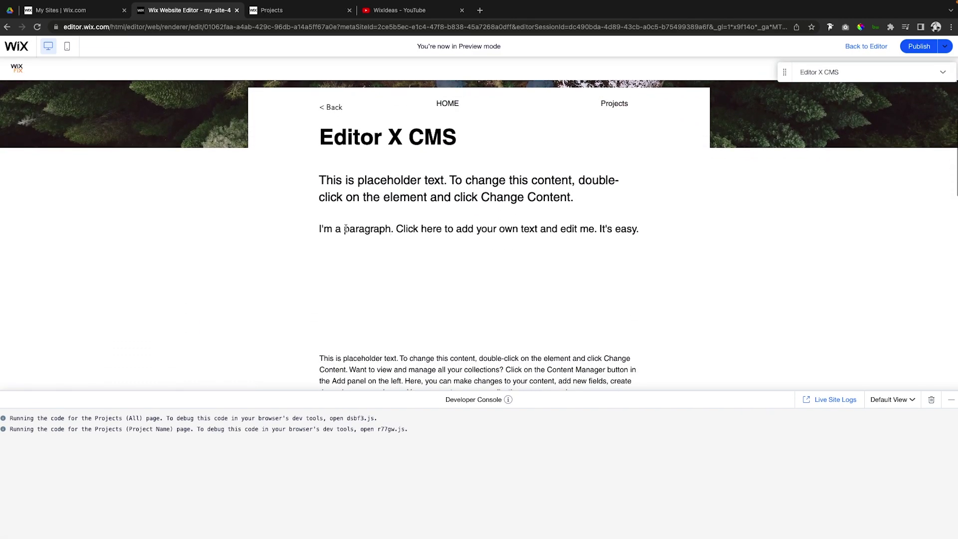
pyautogui.moveTo(342, 230); pyautogui.dragTo(627, 232)
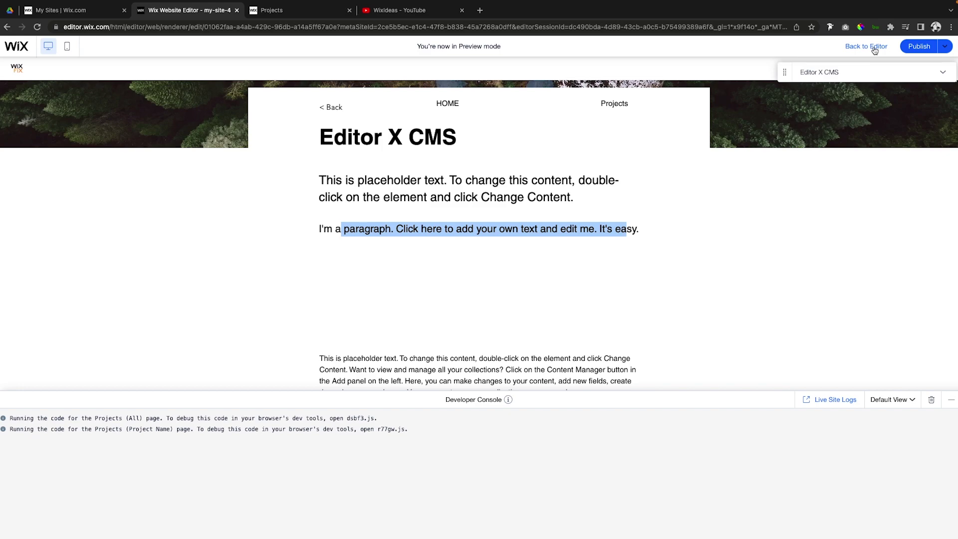
# Step: Open the live Editor X CMS project page and inspect its Editor X and CMS tag bubbles
pyautogui.click(329, 14)
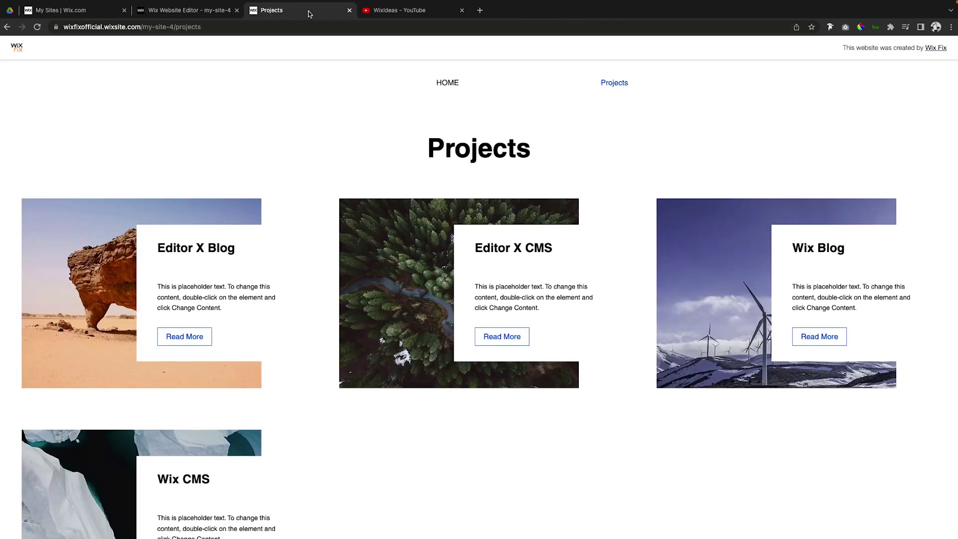
pyautogui.click(500, 337)
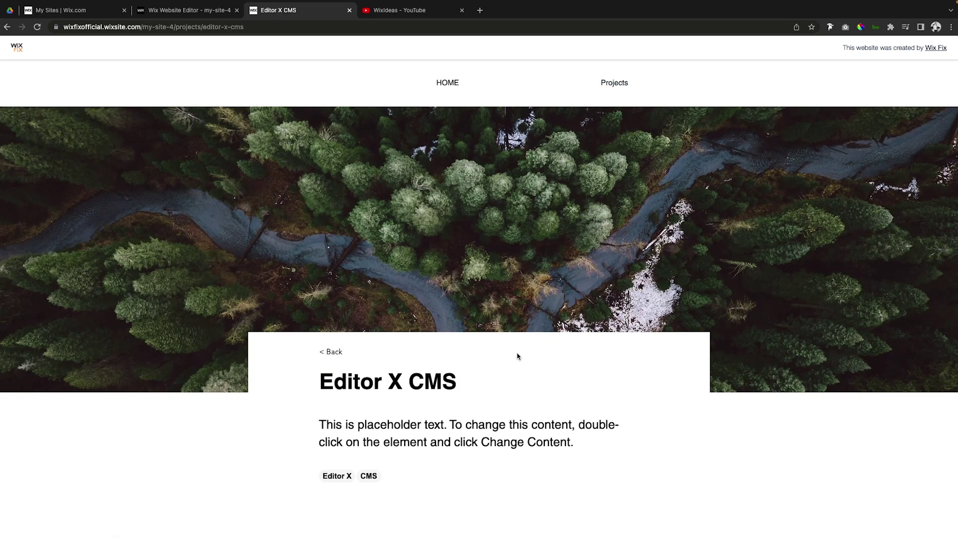
pyautogui.scroll(-2, 517, 356)
pyautogui.doubleClick(387, 396)
pyautogui.click(388, 396)
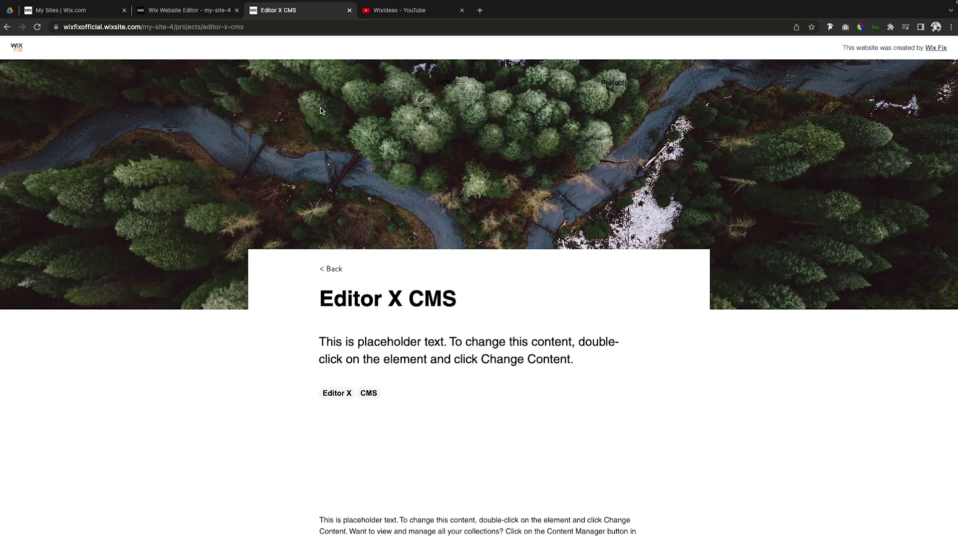
pyautogui.tripleClick(387, 395)
pyautogui.click(385, 393)
# Step: Compare the preview's placeholder paragraph with the live page's tags, then return to the preview
pyautogui.click(220, 11)
pyautogui.click(479, 251)
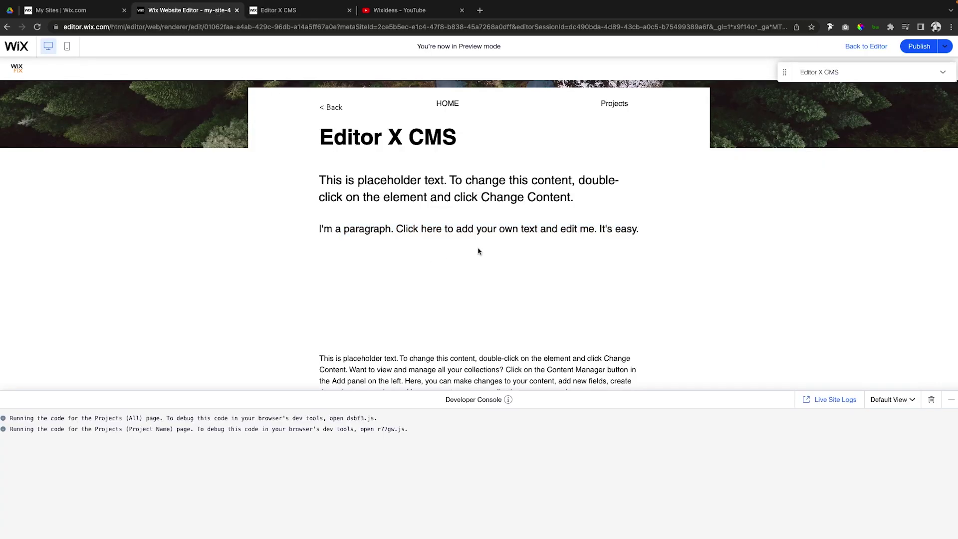
pyautogui.doubleClick(369, 228)
pyautogui.moveTo(369, 228); pyautogui.dragTo(581, 239)
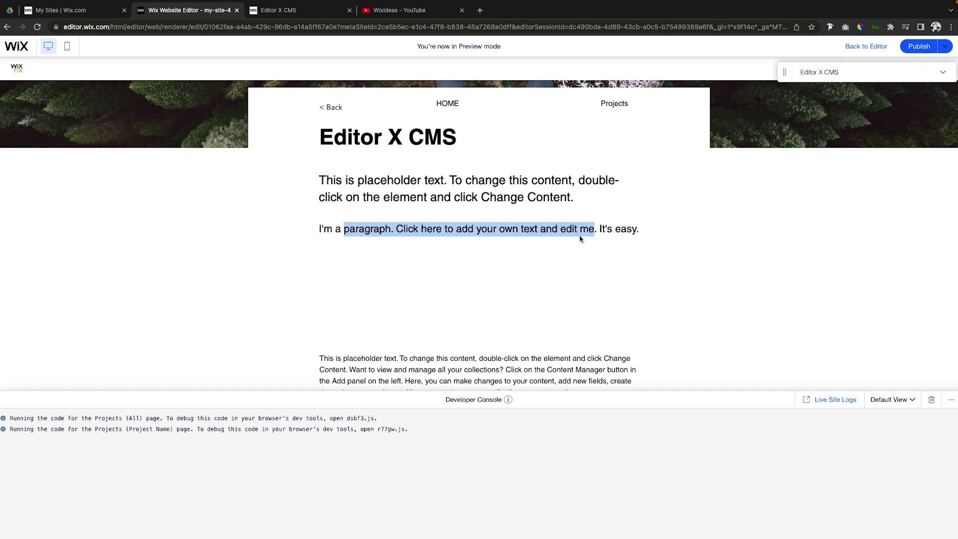
pyautogui.click(294, 11)
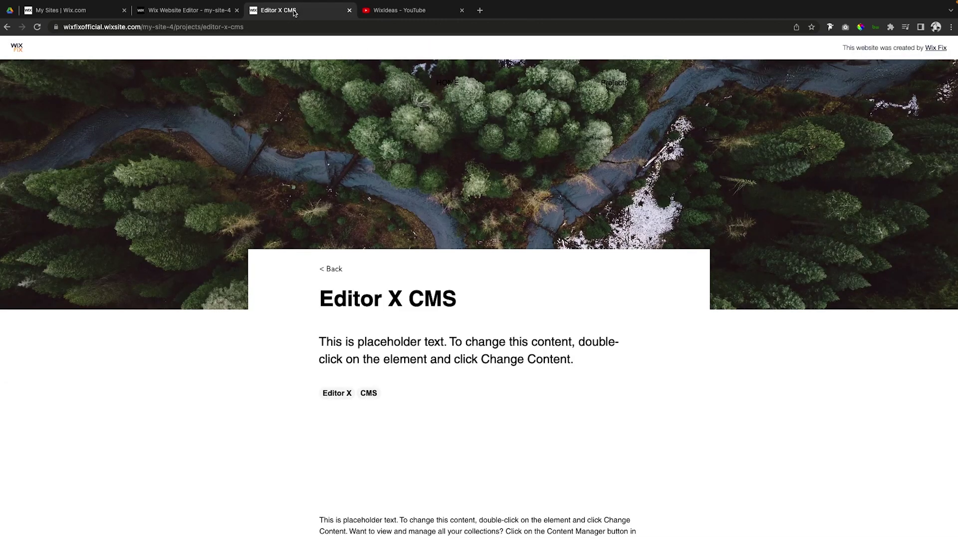
pyautogui.tripleClick(384, 398)
pyautogui.click(384, 397)
pyautogui.click(172, 10)
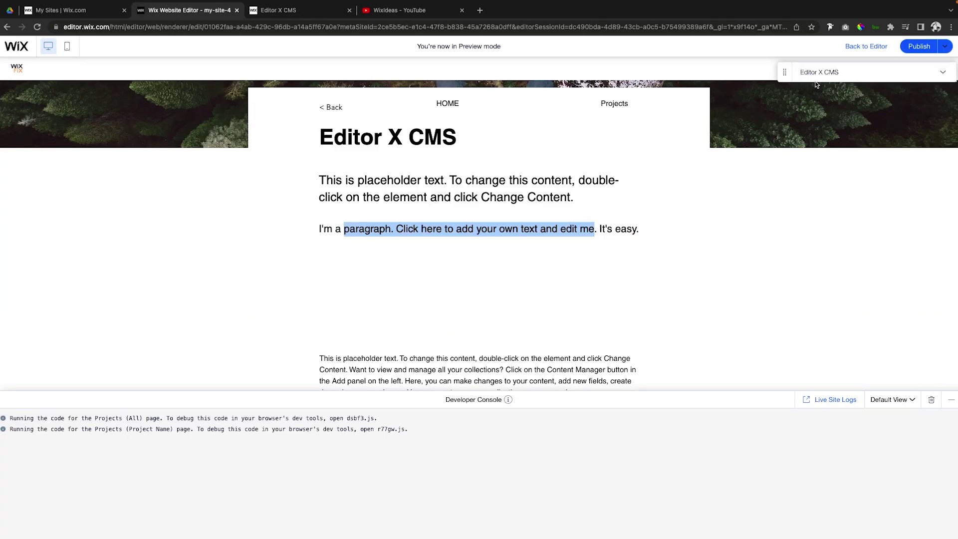
pyautogui.scroll(-1, 338, 101)
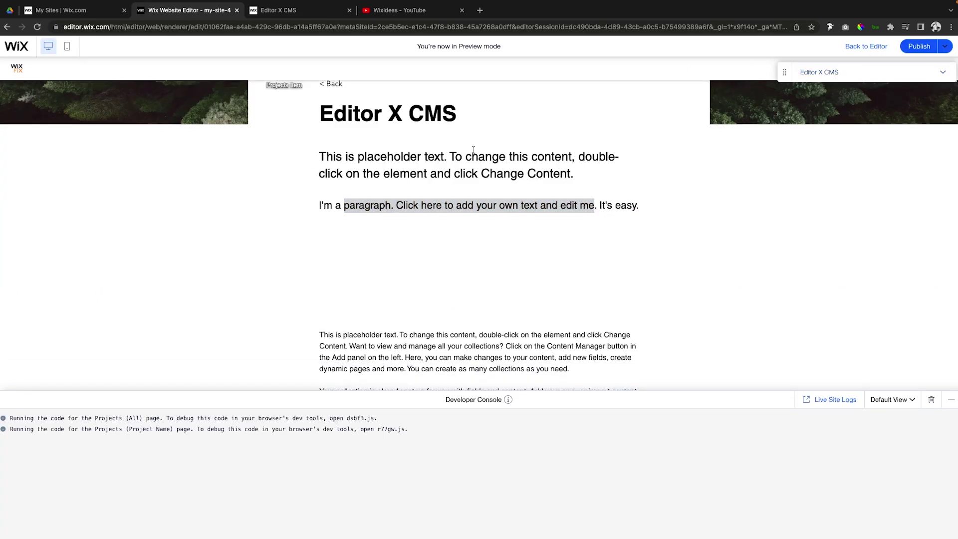
# Step: Exit preview and review the tagsHtml span styles, including the border-radius line
pyautogui.hotkey('ctrl', 'p')
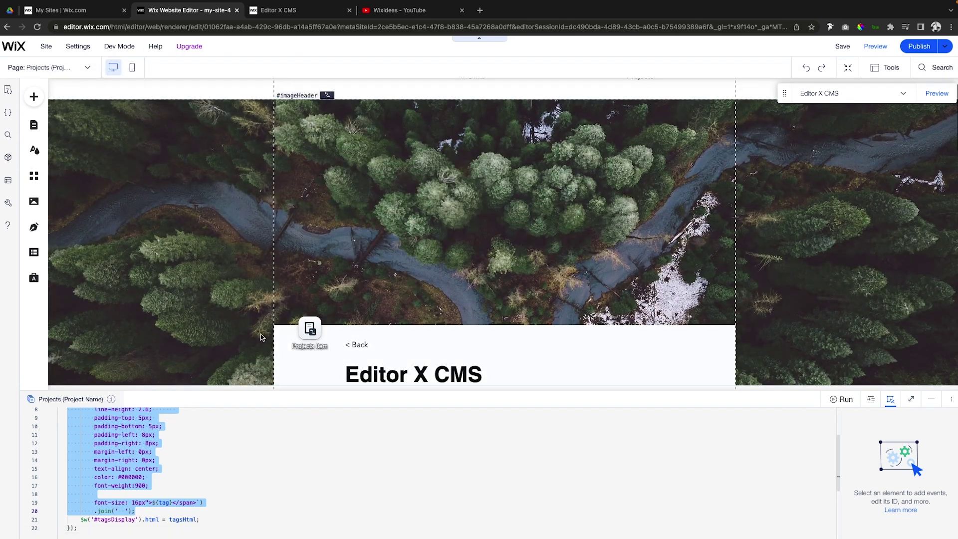
pyautogui.scroll(4, 144, 449)
pyautogui.click(137, 444)
pyautogui.scroll(-2, 145, 442)
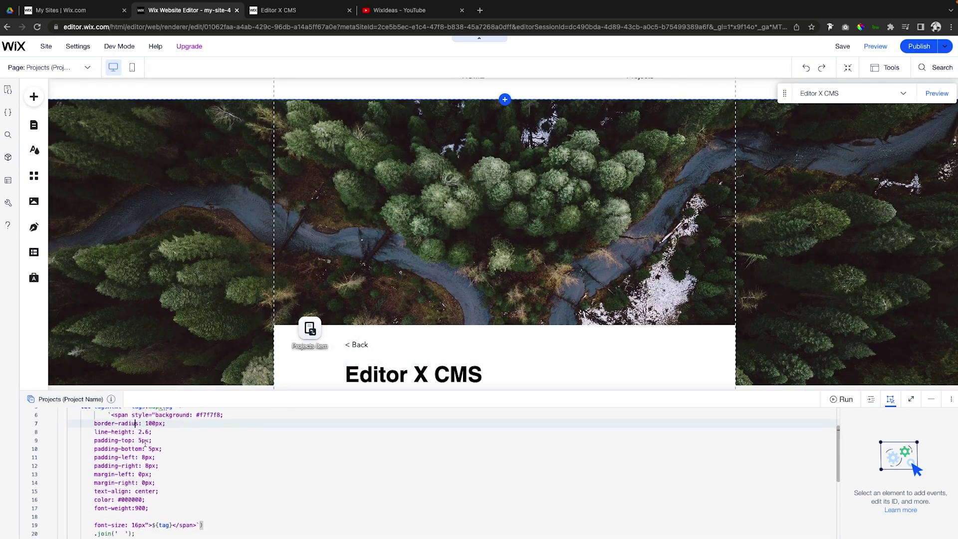
pyautogui.scroll(-1, 137, 456)
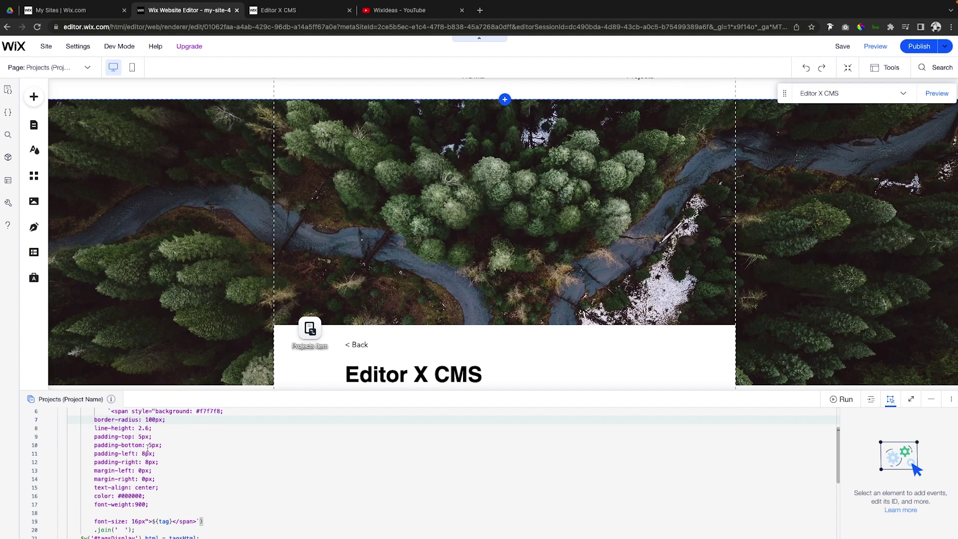
pyautogui.scroll(1, 146, 452)
pyautogui.scroll(-2, 119, 457)
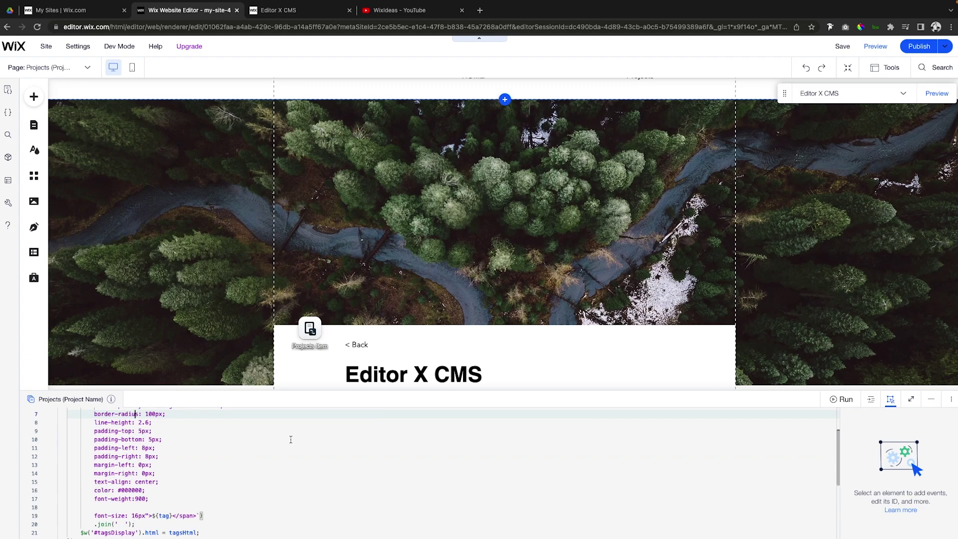
pyautogui.scroll(-3, 402, 336)
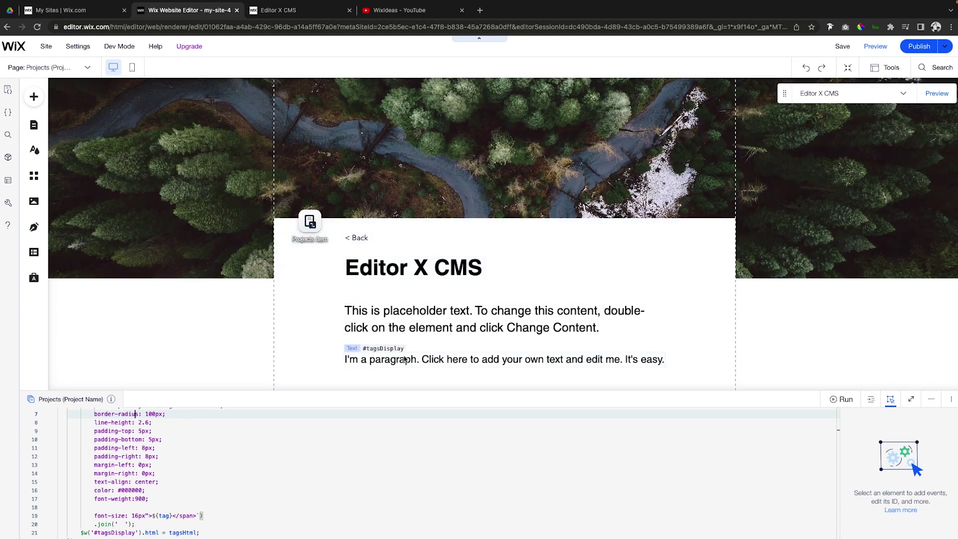
pyautogui.scroll(2, 144, 441)
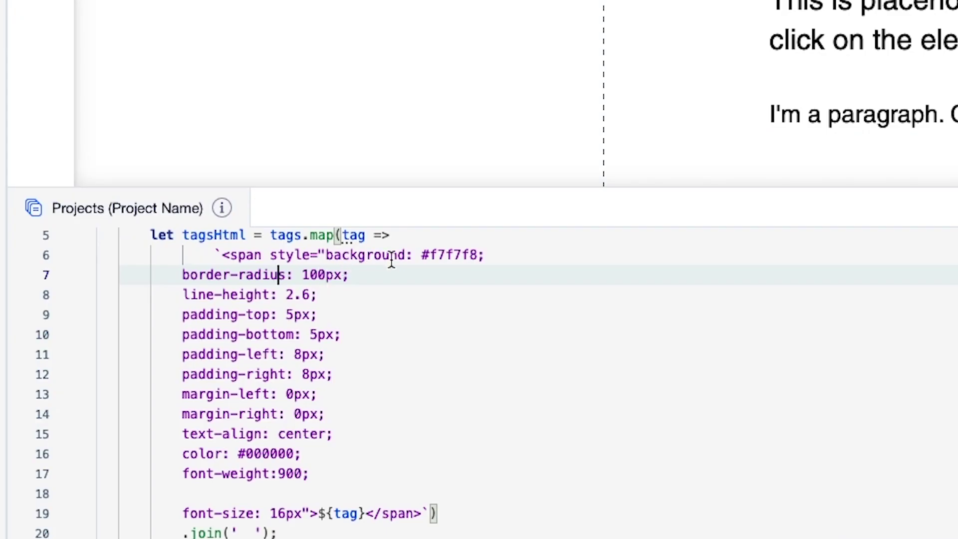
# Step: Inspect the background and text colour styles and select the #000000 tag text colour
pyautogui.click(183, 419)
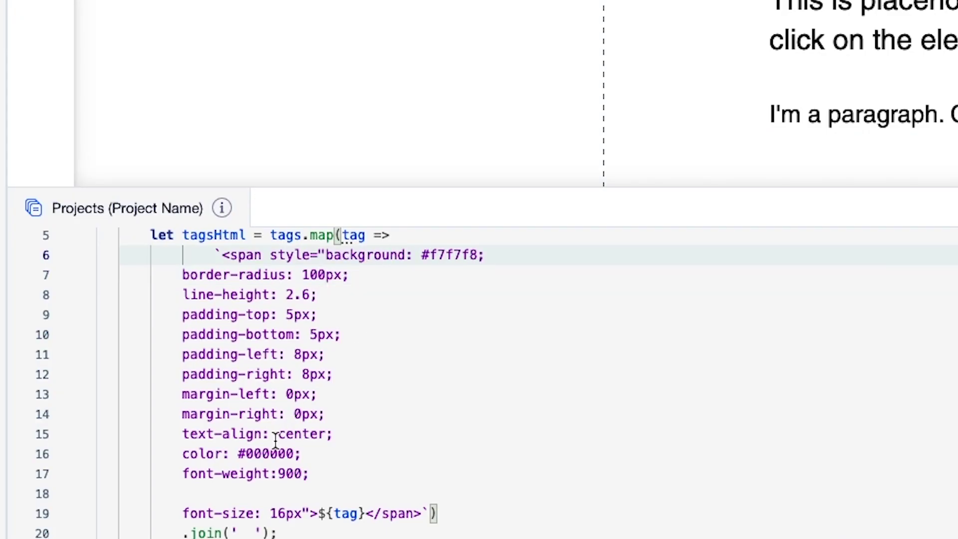
pyautogui.click(193, 454)
pyautogui.doubleClick(263, 455)
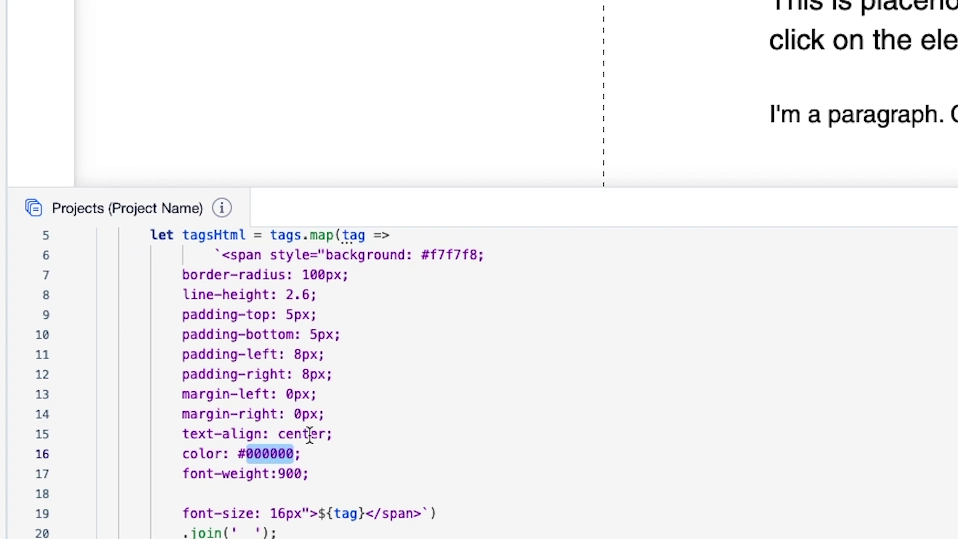
pyautogui.scroll(-1, 299, 446)
pyautogui.scroll(-1, 299, 447)
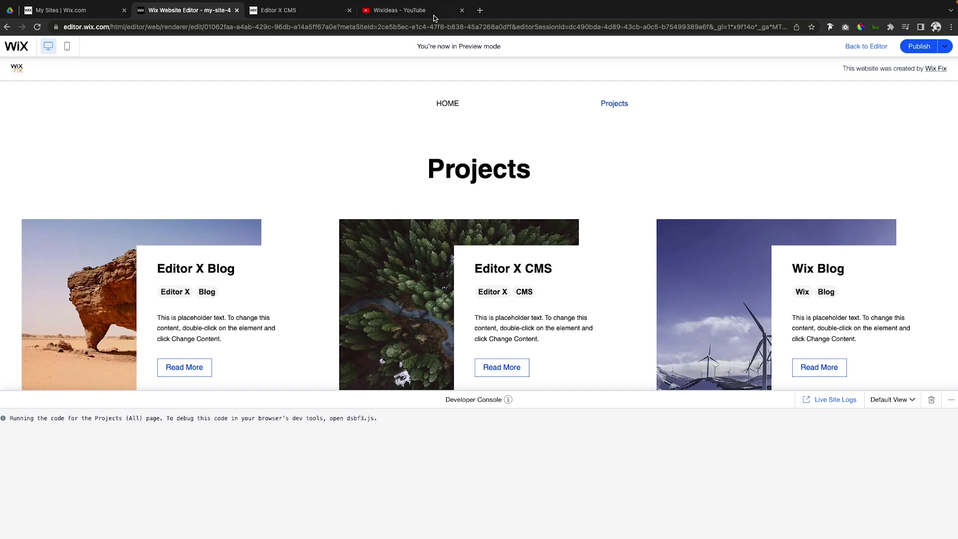
# Step: Switch to the WixIdeas YouTube channel and scroll through its Videos grid and back up
pyautogui.click(379, 10)
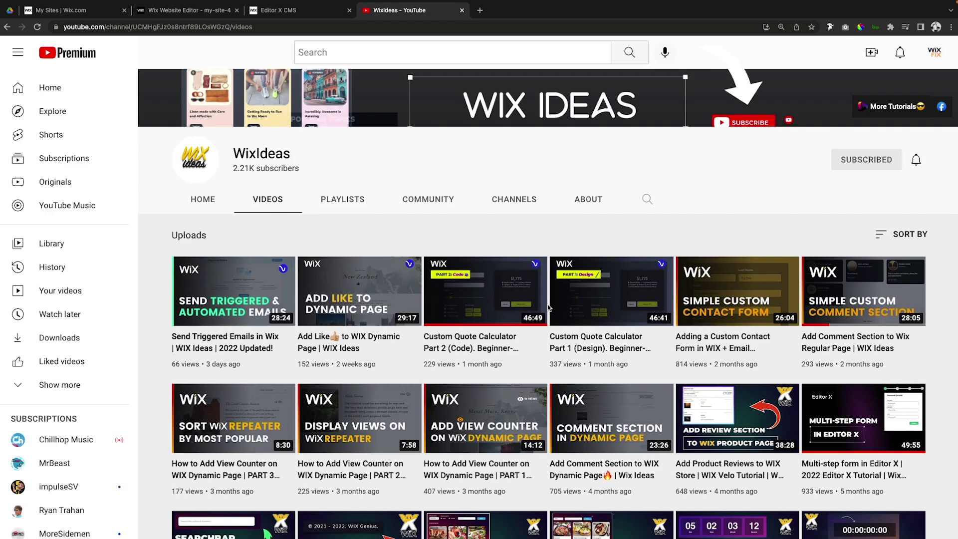
pyautogui.scroll(-4, 549, 307)
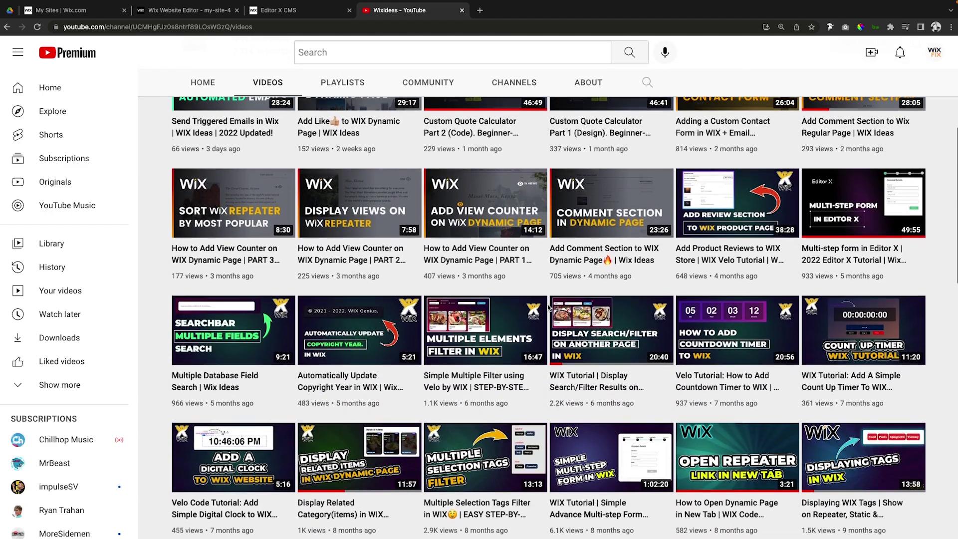
pyautogui.scroll(-3, 548, 307)
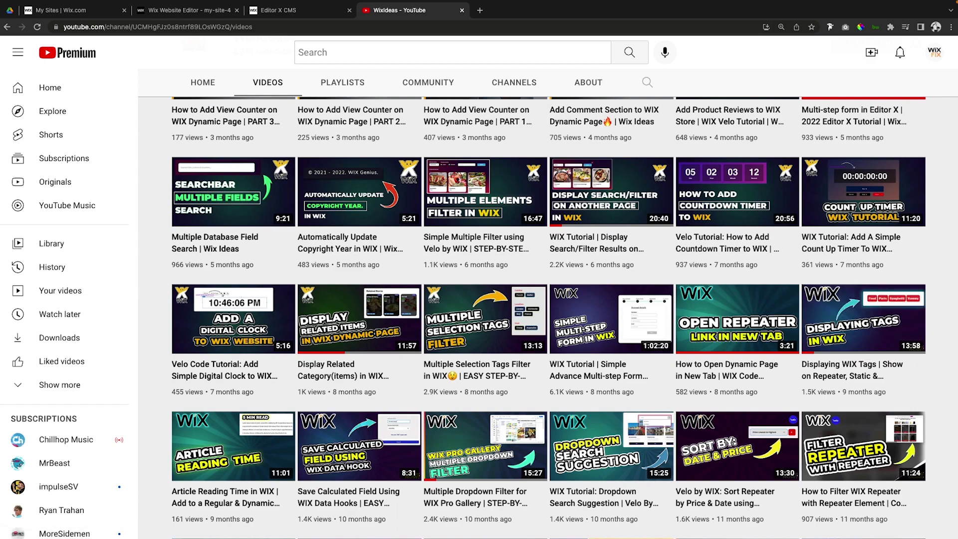
pyautogui.scroll(-1, 565, 308)
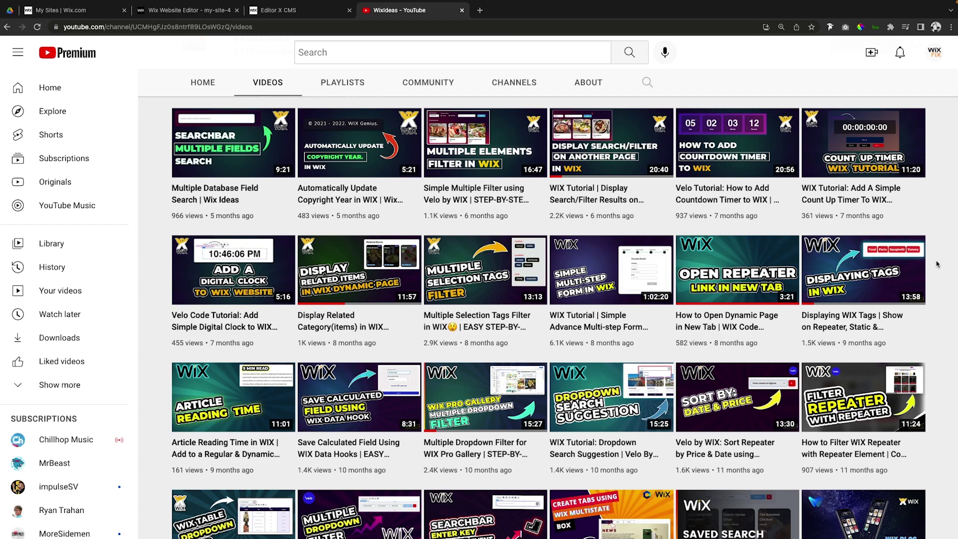
pyautogui.scroll(2, 938, 265)
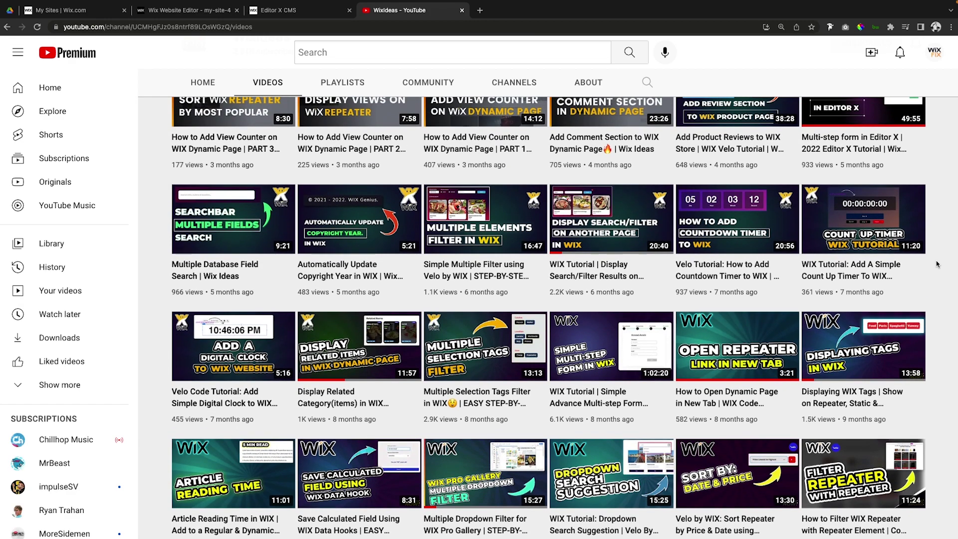
pyautogui.scroll(7, 938, 264)
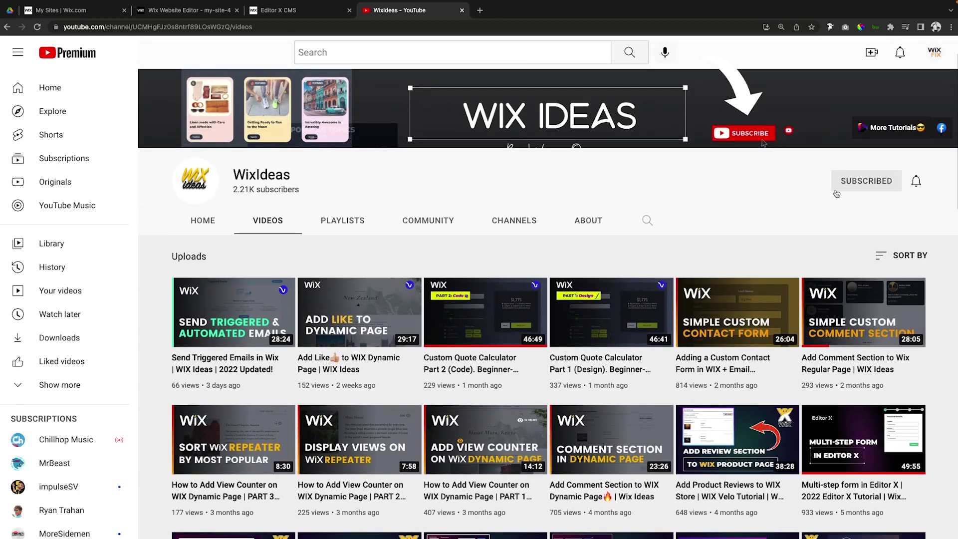